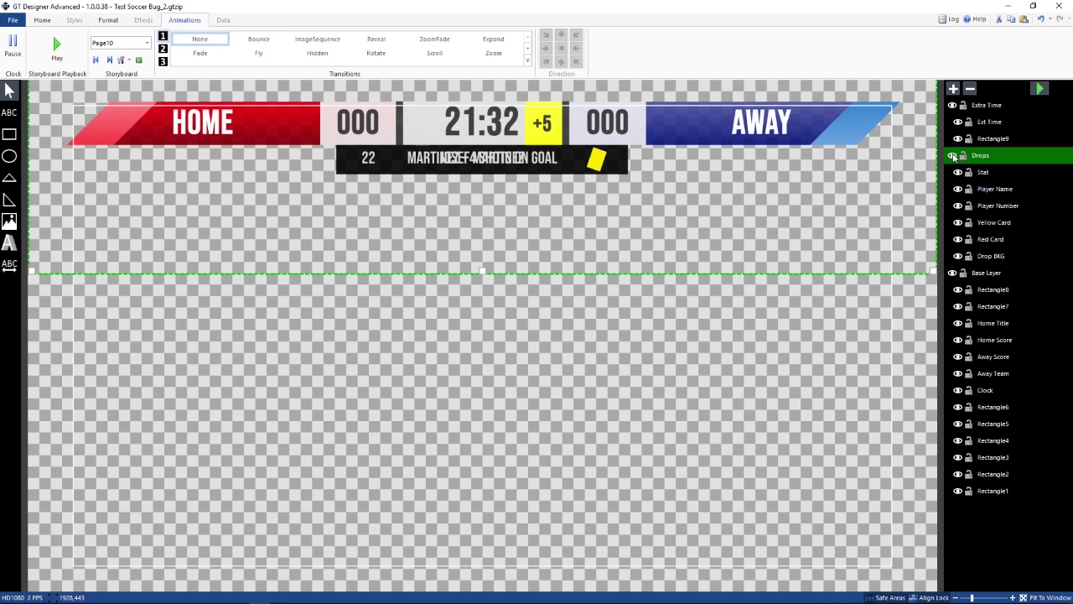
# - Hide the Drops bar and the +5 Extra Time box, then select the Base Layer group
pyautogui.click(954, 156)
pyautogui.click(954, 156)
pyautogui.click(954, 156)
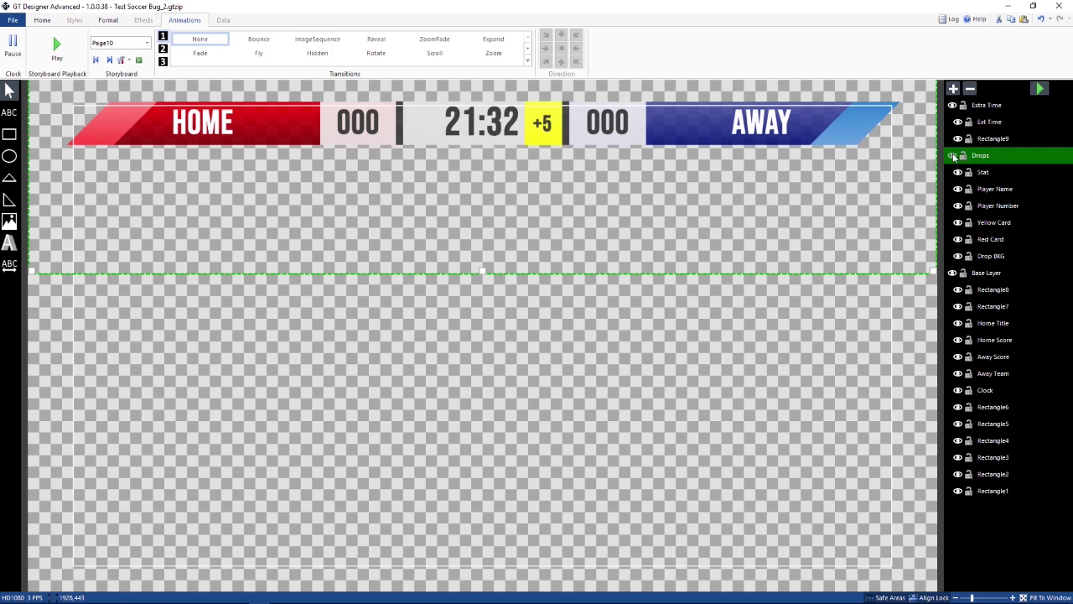
pyautogui.click(954, 156)
pyautogui.click(954, 156)
pyautogui.click(952, 105)
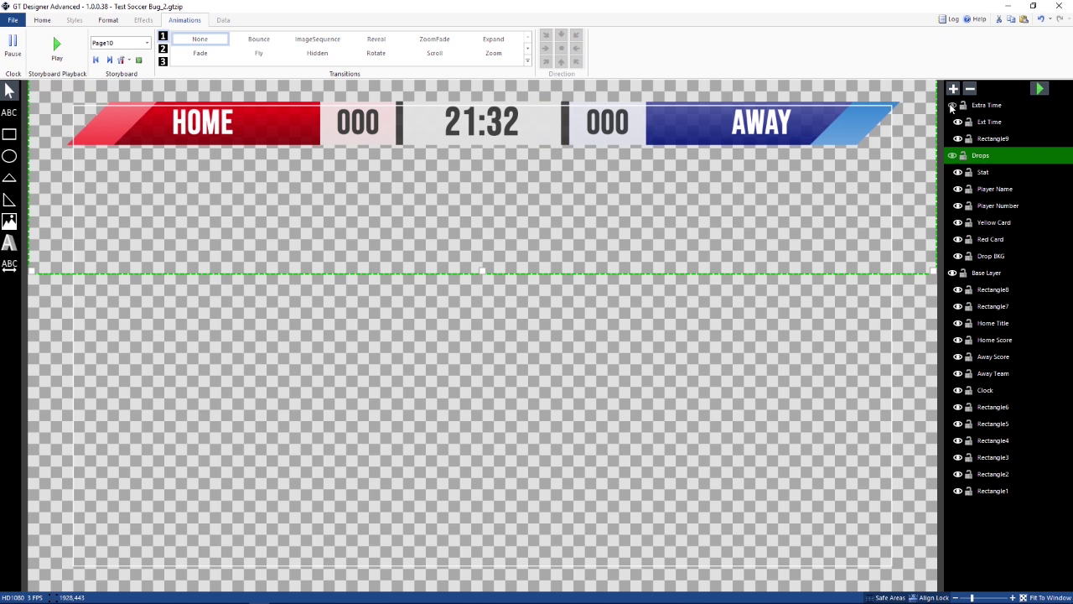
pyautogui.click(975, 273)
# - Switch the storyboard to TransitionIn and preview the scoreboard reveal animation
pyautogui.click(953, 273)
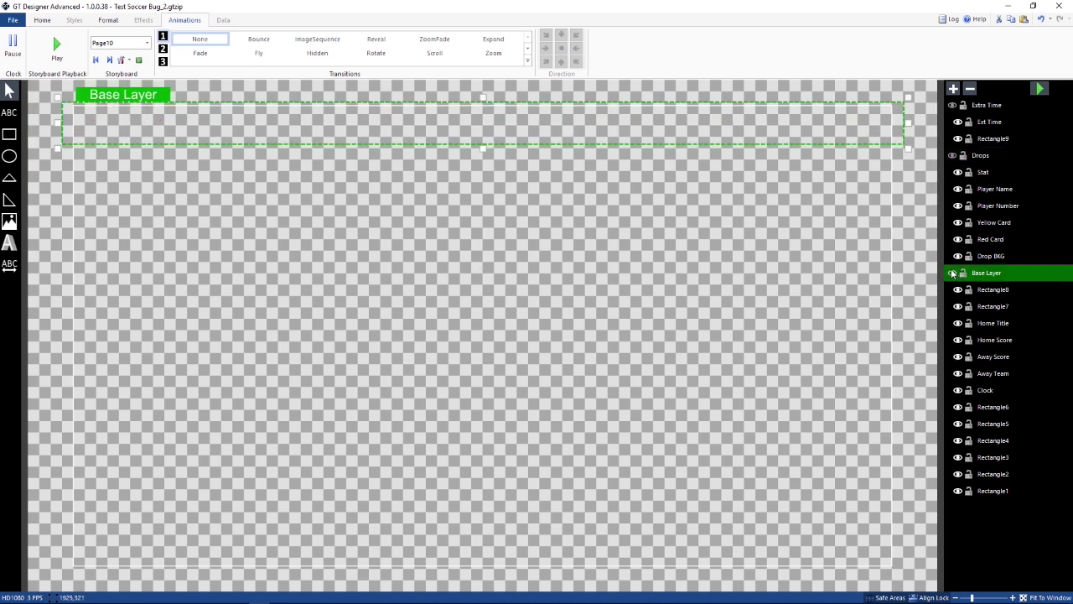
pyautogui.click(953, 273)
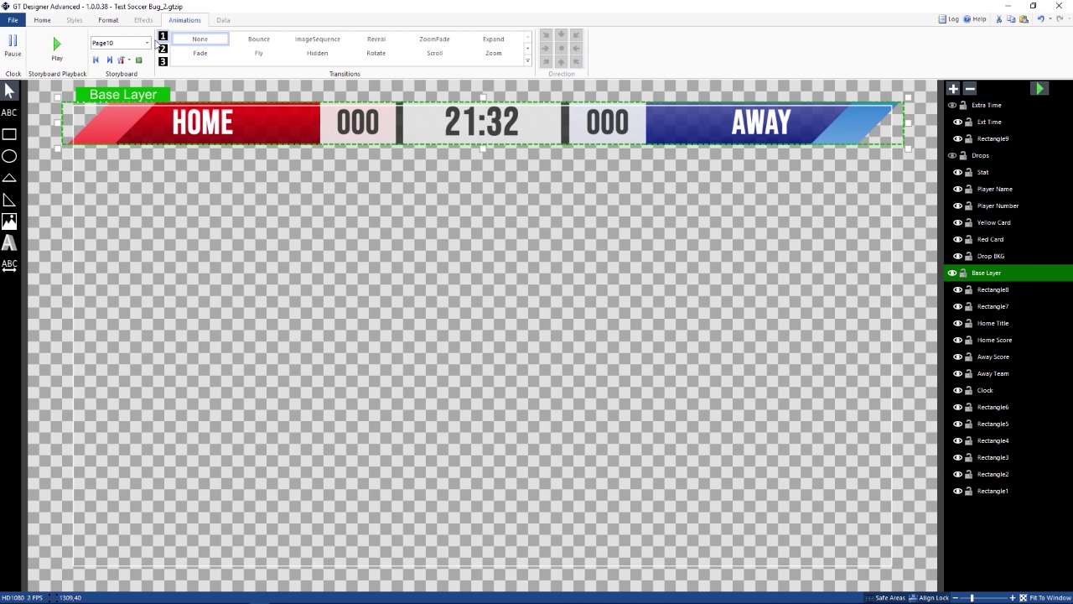
pyautogui.click(148, 43)
pyautogui.scroll(2, 147, 63)
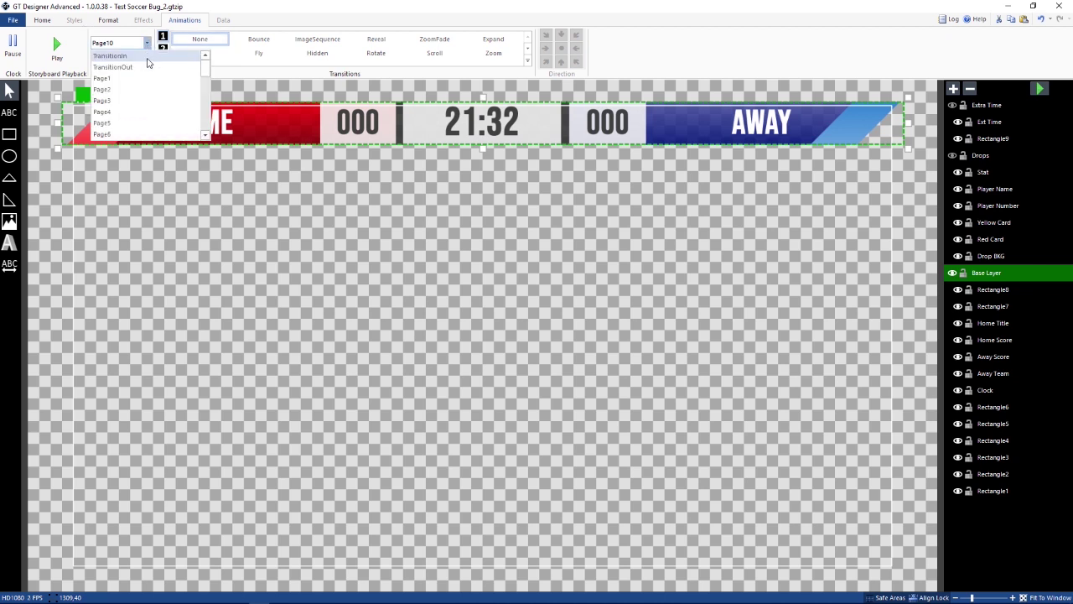
pyautogui.click(146, 58)
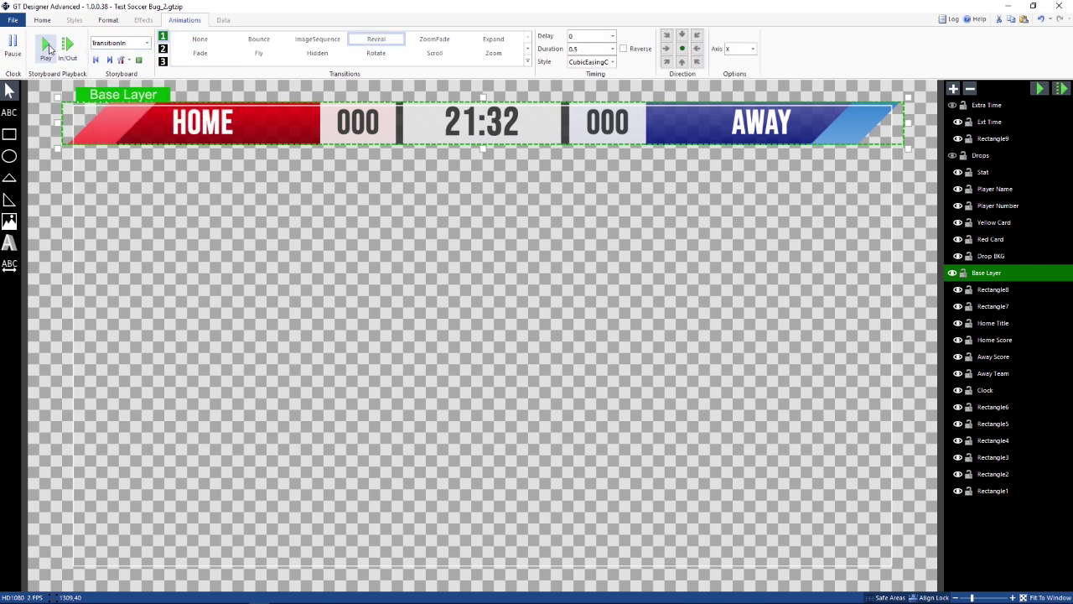
pyautogui.click(47, 47)
pyautogui.click(48, 48)
pyautogui.click(48, 48)
# - Preview the TransitionOut animation, then make the Drops bar and +5 Extra Time box visible
pyautogui.click(148, 42)
pyautogui.click(143, 67)
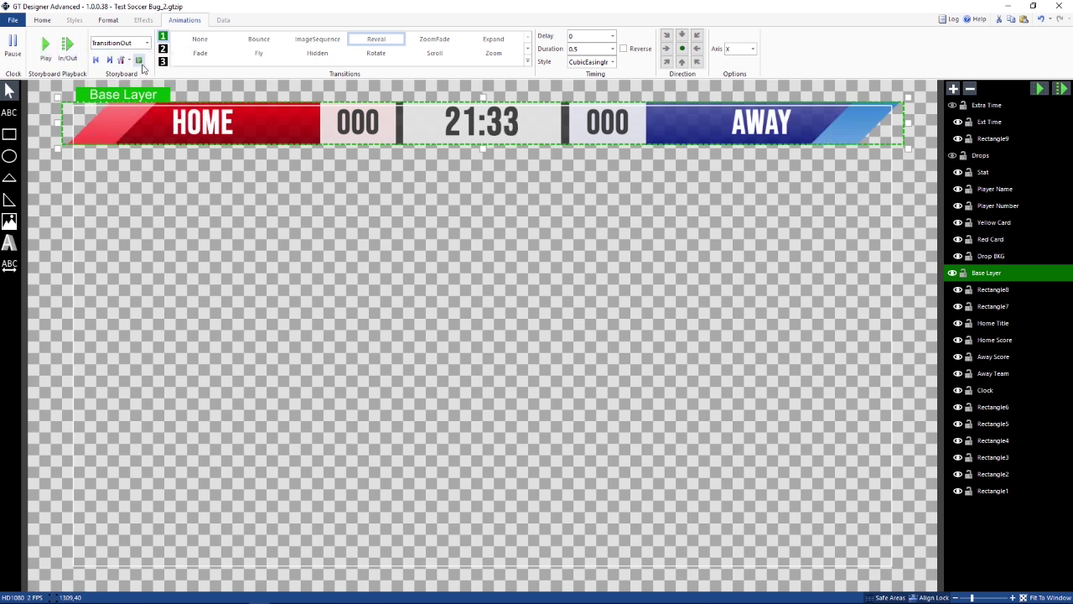
pyautogui.click(46, 46)
pyautogui.click(953, 156)
pyautogui.click(953, 106)
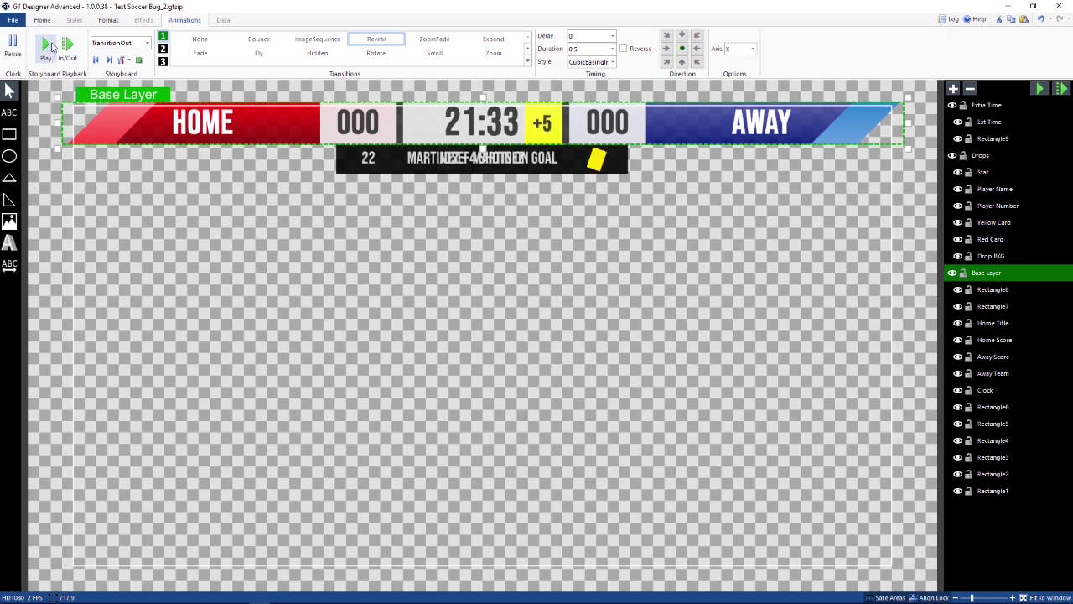
# - Replay the TransitionIn animation with all groups visible, then select Ext Time
pyautogui.click(147, 42)
pyautogui.click(134, 57)
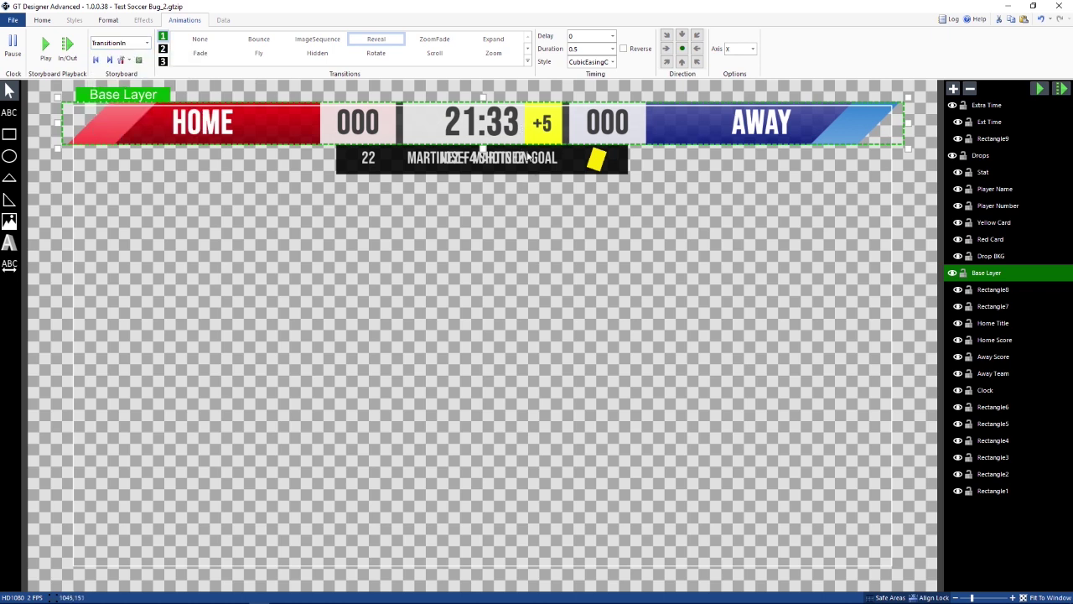
pyautogui.click(47, 48)
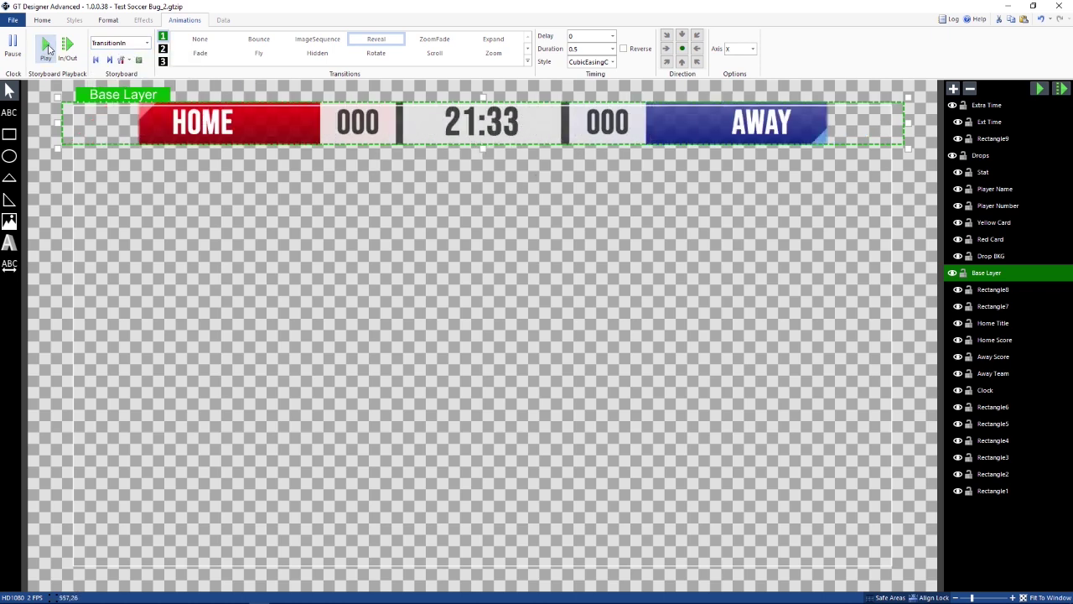
pyautogui.click(998, 122)
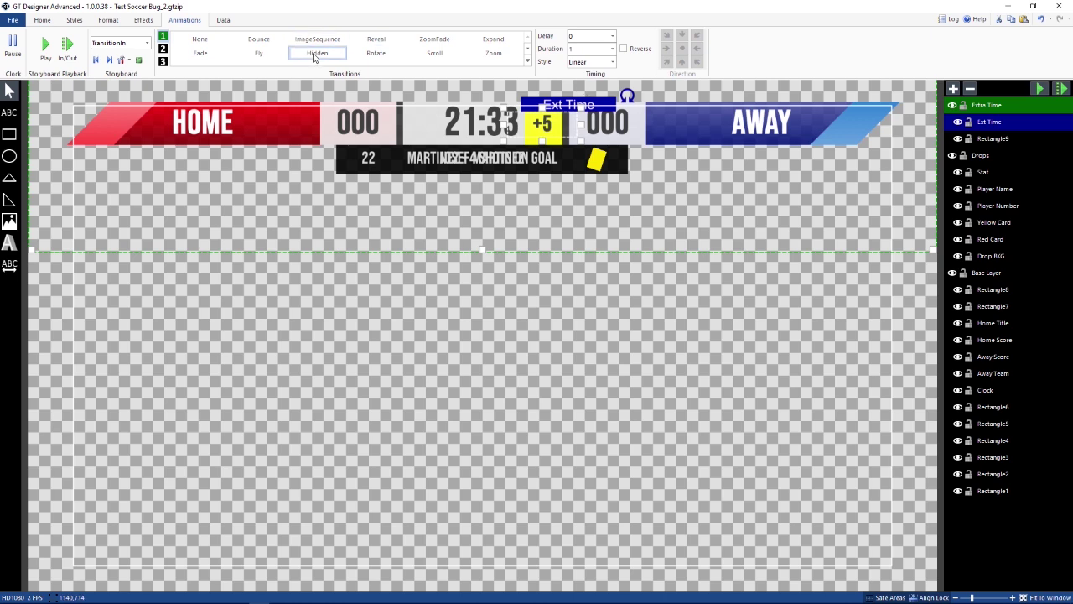
# - Inspect the transitions of Rectangle9, Stat, Player Name, Player Number, Yellow Card, Red Card and Drop BKG
pyautogui.click(991, 139)
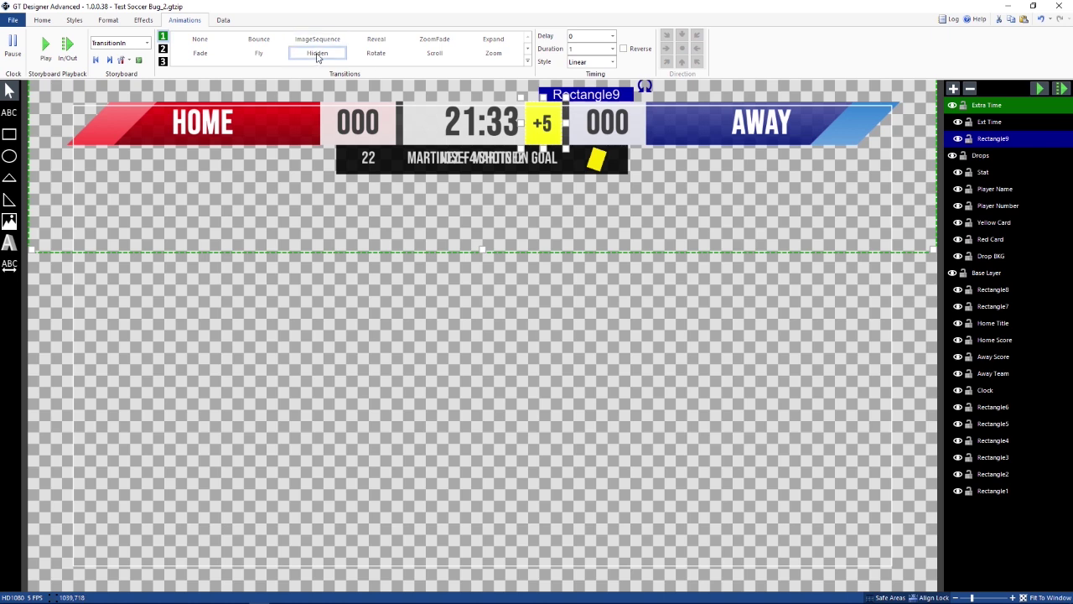
pyautogui.click(991, 173)
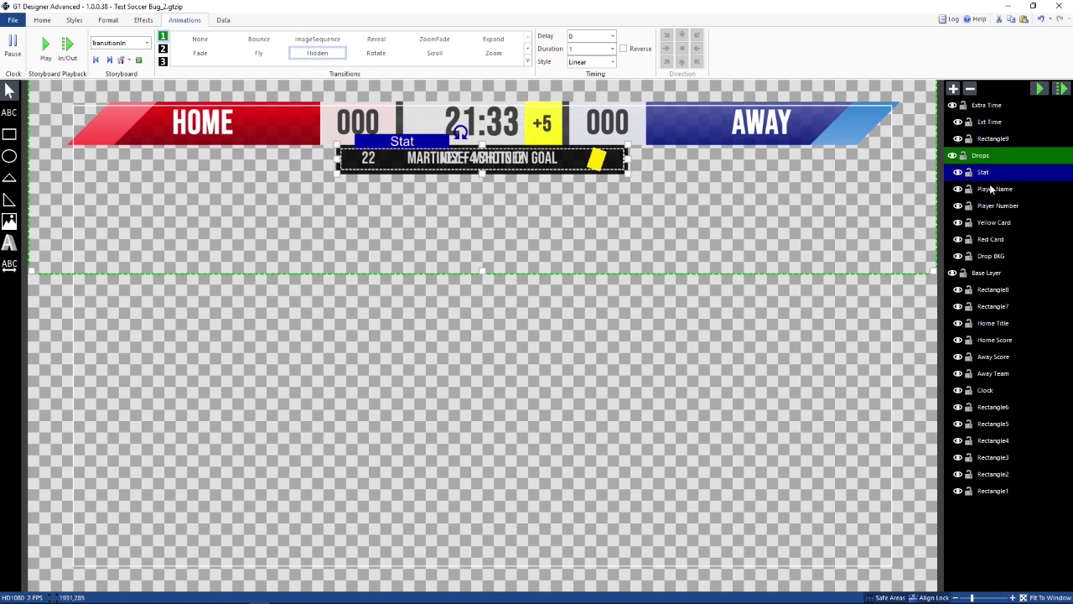
pyautogui.click(993, 188)
pyautogui.click(994, 205)
pyautogui.click(994, 221)
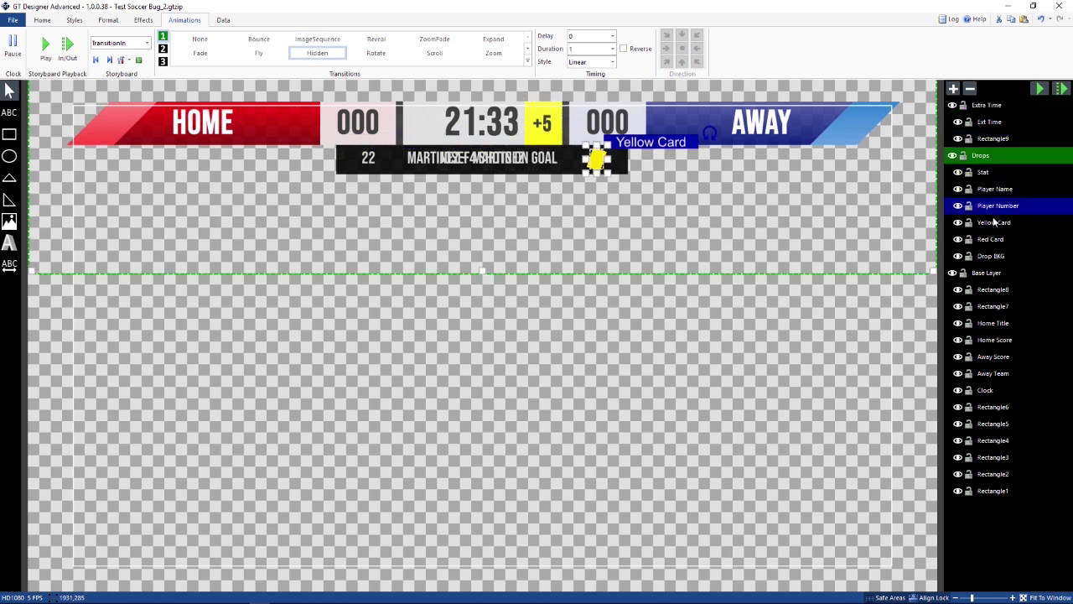
pyautogui.click(993, 239)
pyautogui.click(993, 256)
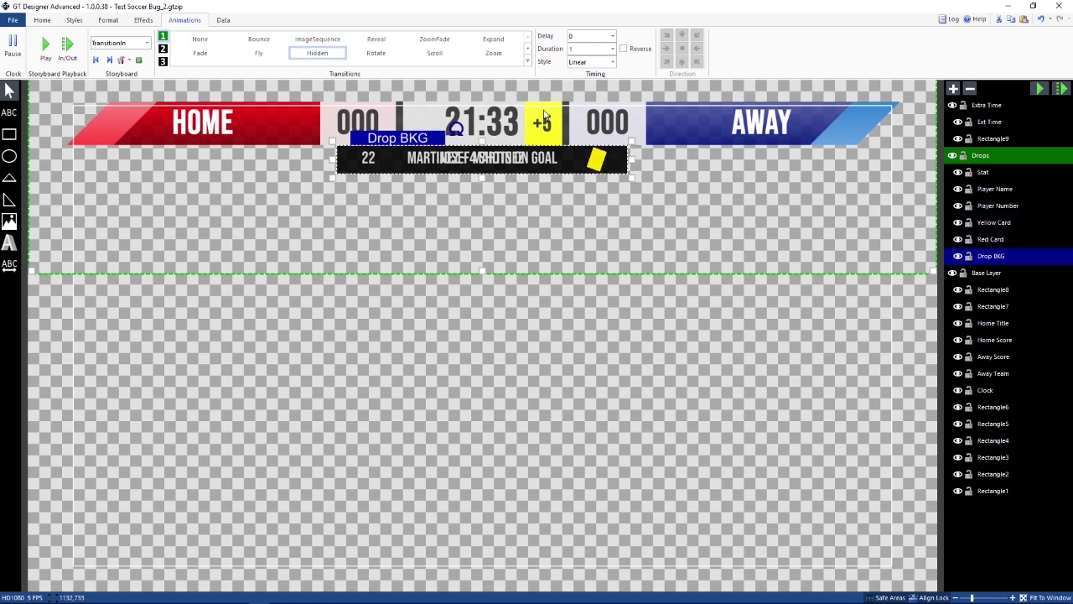
pyautogui.click(148, 43)
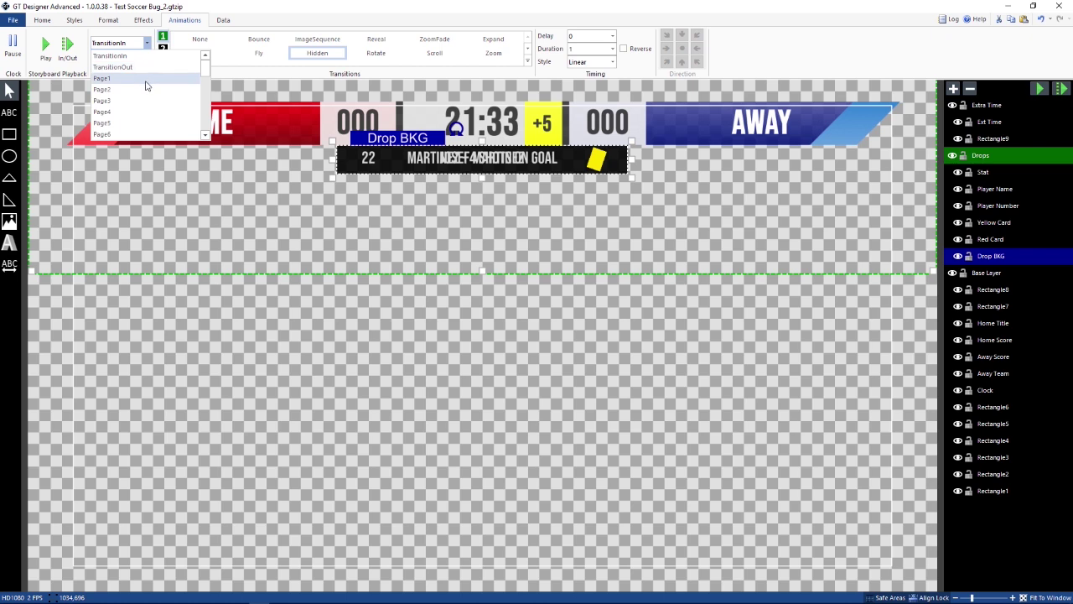
# - Switch to the Page1 storyboard and hide the +5 Extra Time box and the Stat text
pyautogui.click(145, 79)
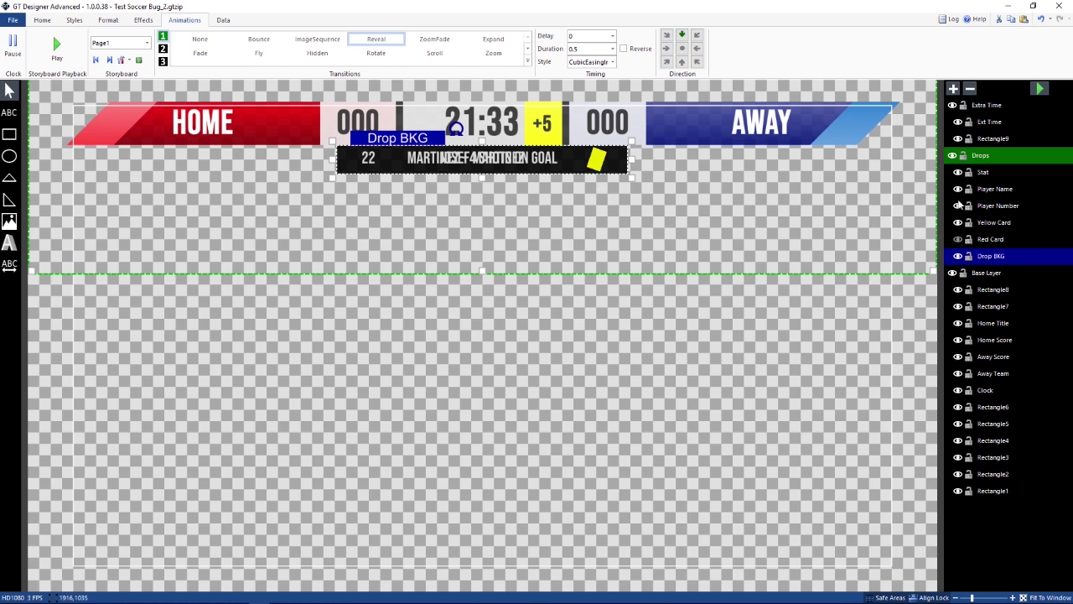
pyautogui.click(953, 105)
pyautogui.click(958, 172)
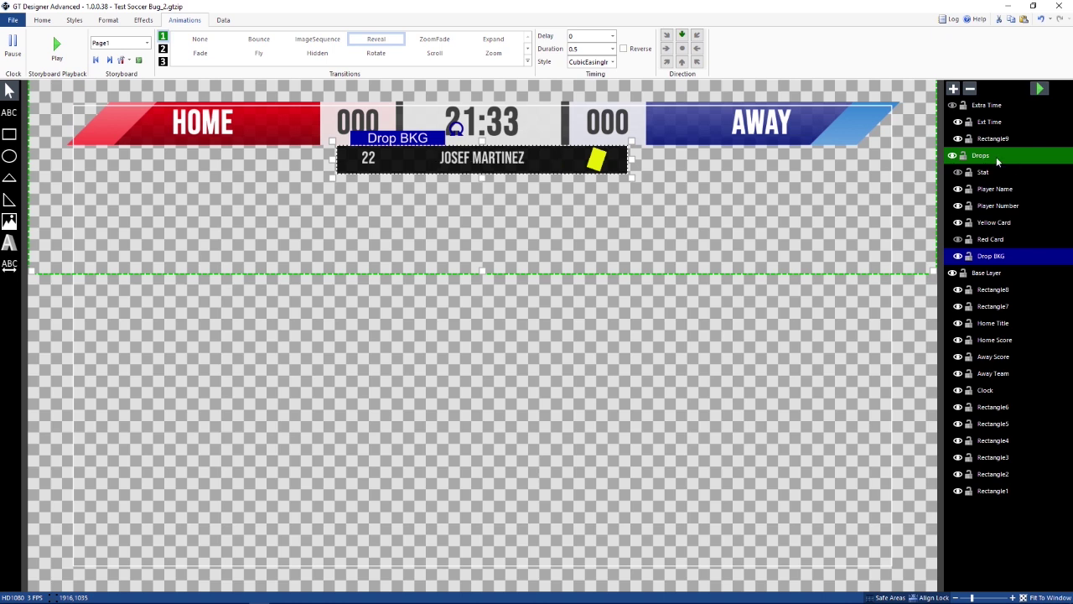
# - Review Page1 transitions of the Yellow Card, Extra Time, Red Card and player elements, then switch to Page2
pyautogui.click(998, 223)
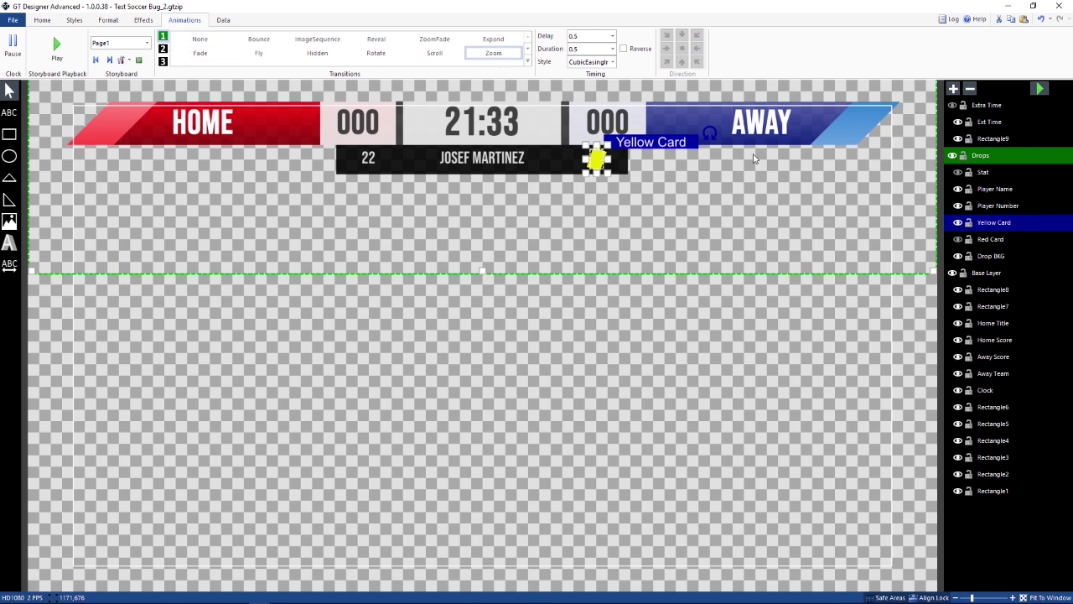
pyautogui.click(990, 106)
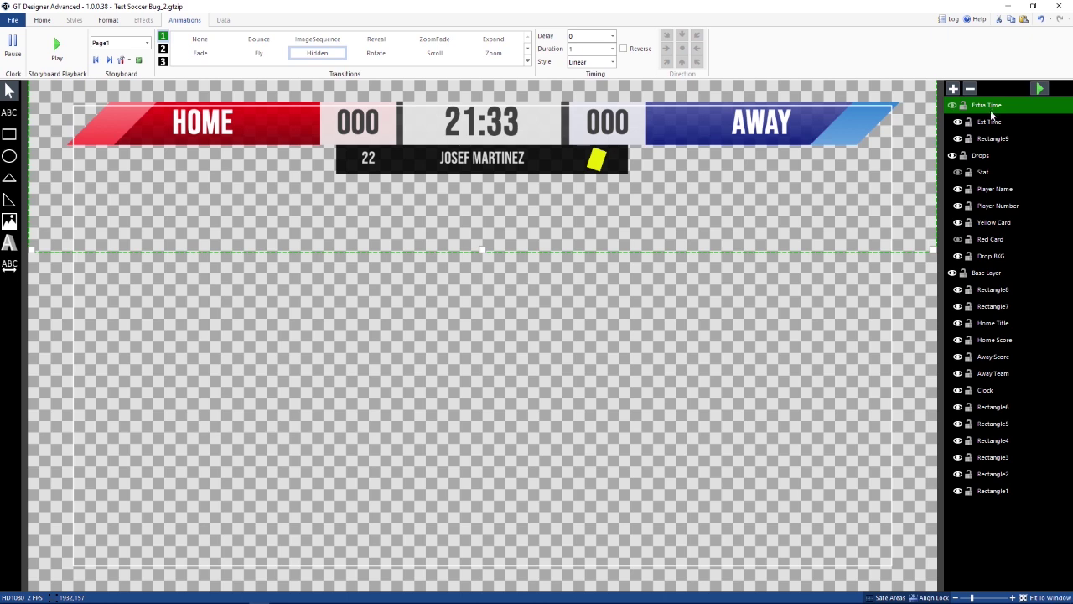
pyautogui.click(993, 123)
pyautogui.click(993, 141)
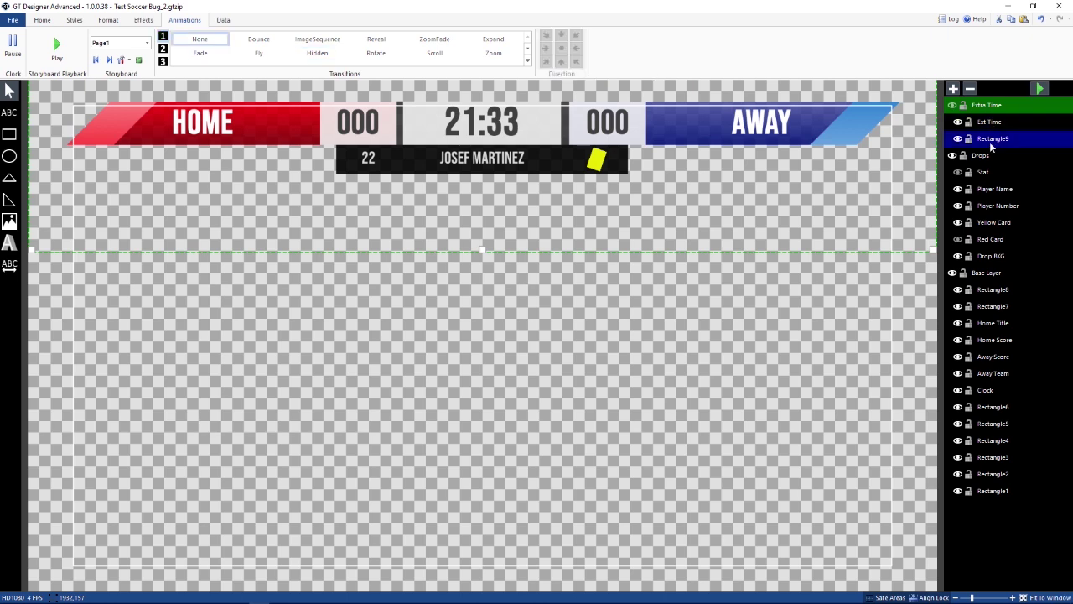
pyautogui.click(988, 240)
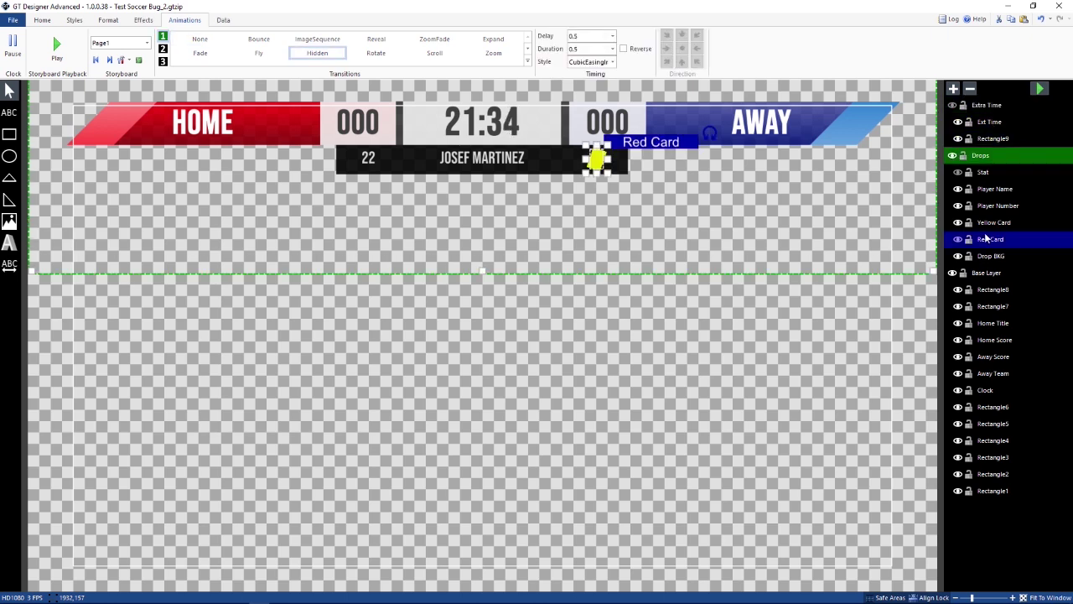
pyautogui.click(999, 206)
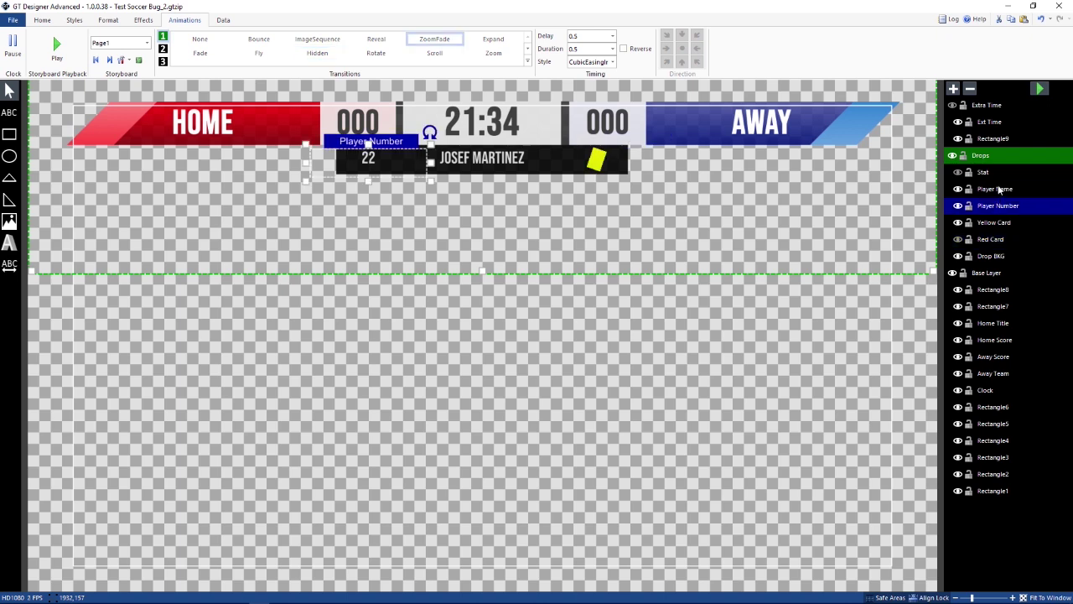
pyautogui.click(999, 190)
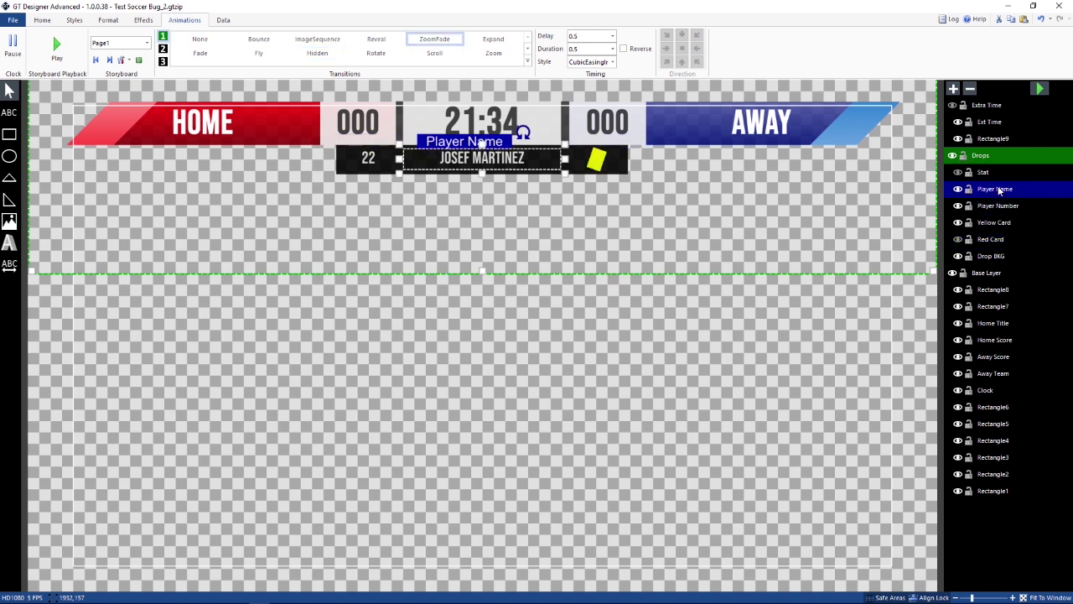
pyautogui.click(1000, 222)
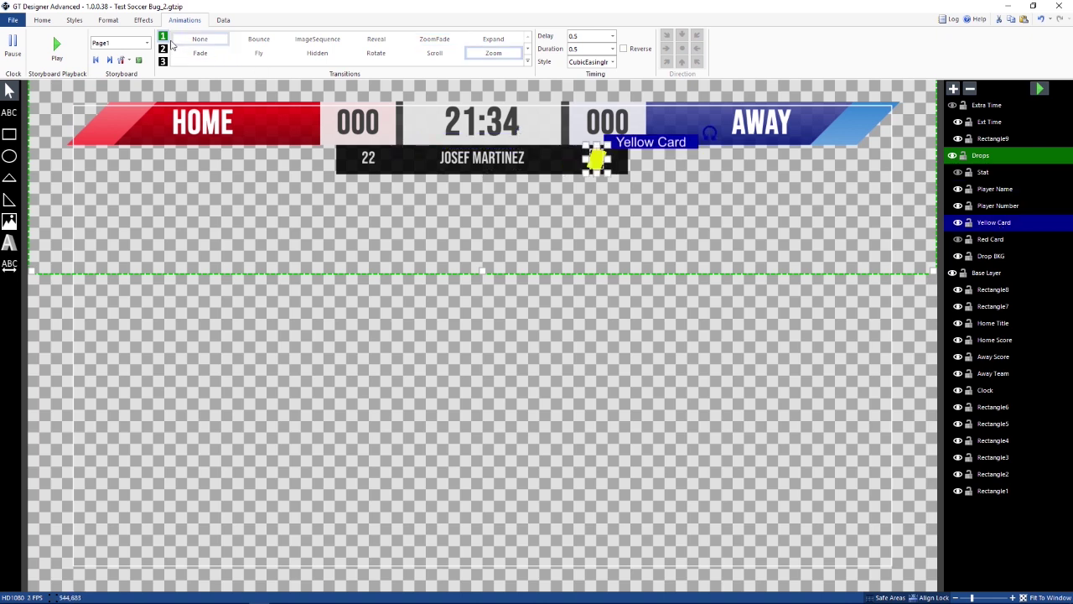
pyautogui.click(148, 43)
pyautogui.click(139, 98)
# - Review Page2 transitions of Player Number, Player Name, Stat, Red Card, Ext Time, Rectangle9 and Extra Time
pyautogui.click(1003, 205)
pyautogui.click(996, 189)
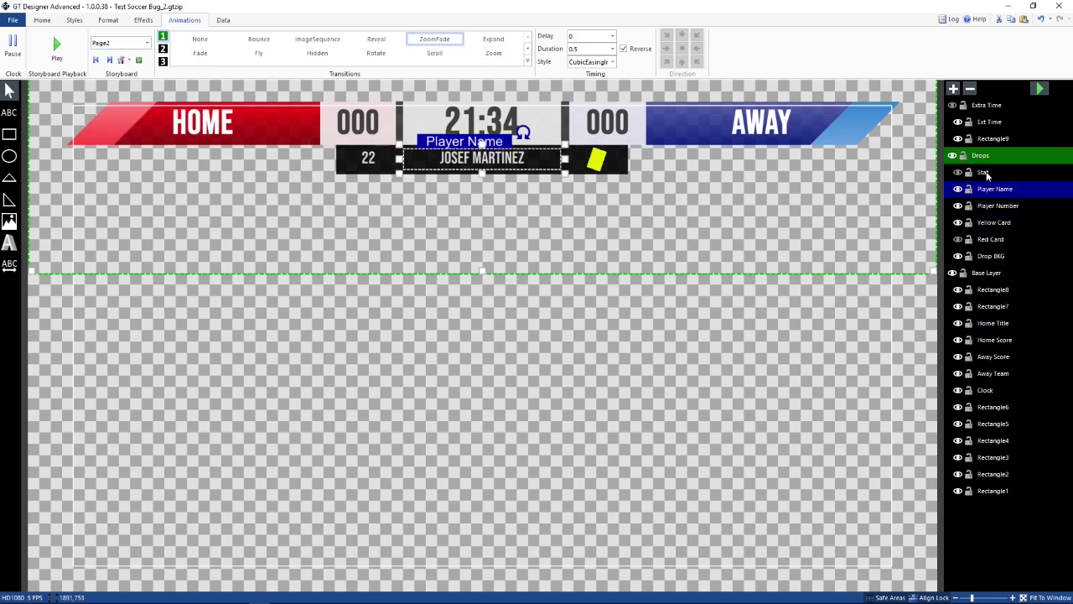
pyautogui.click(984, 172)
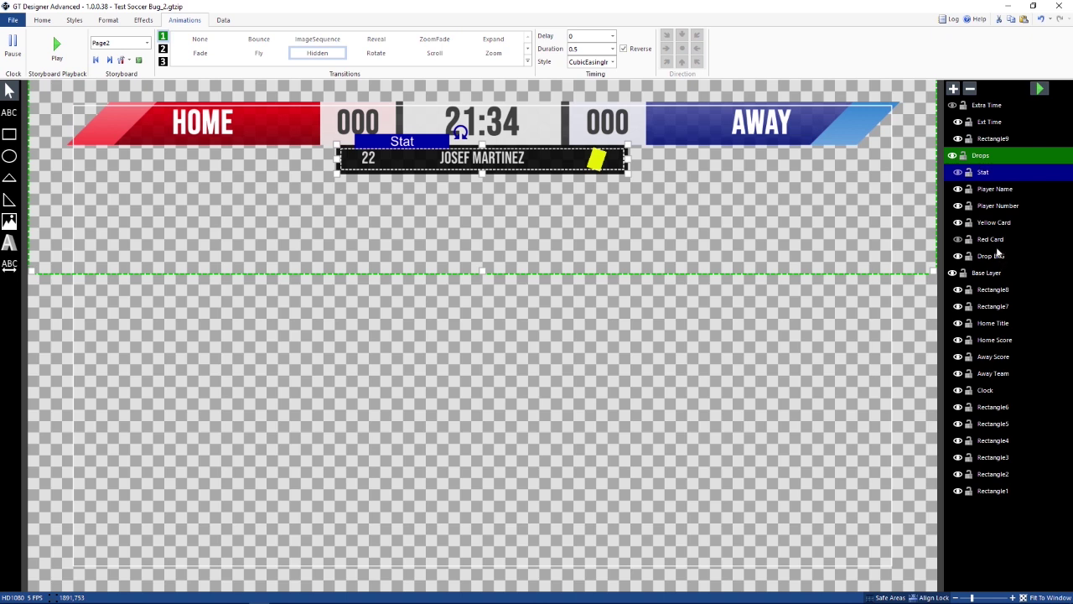
pyautogui.click(995, 241)
pyautogui.click(989, 122)
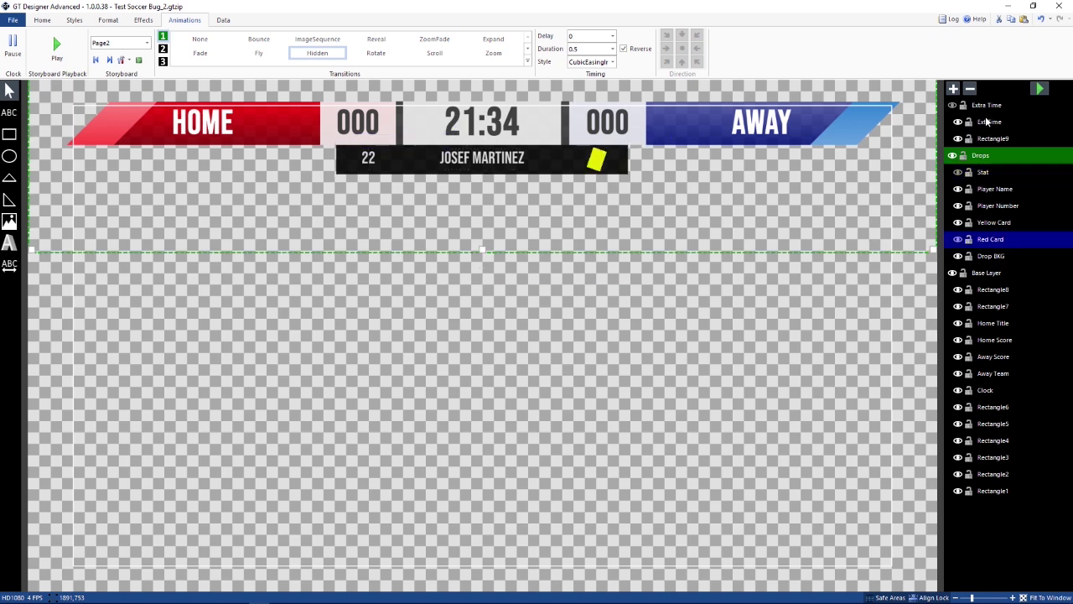
pyautogui.click(990, 139)
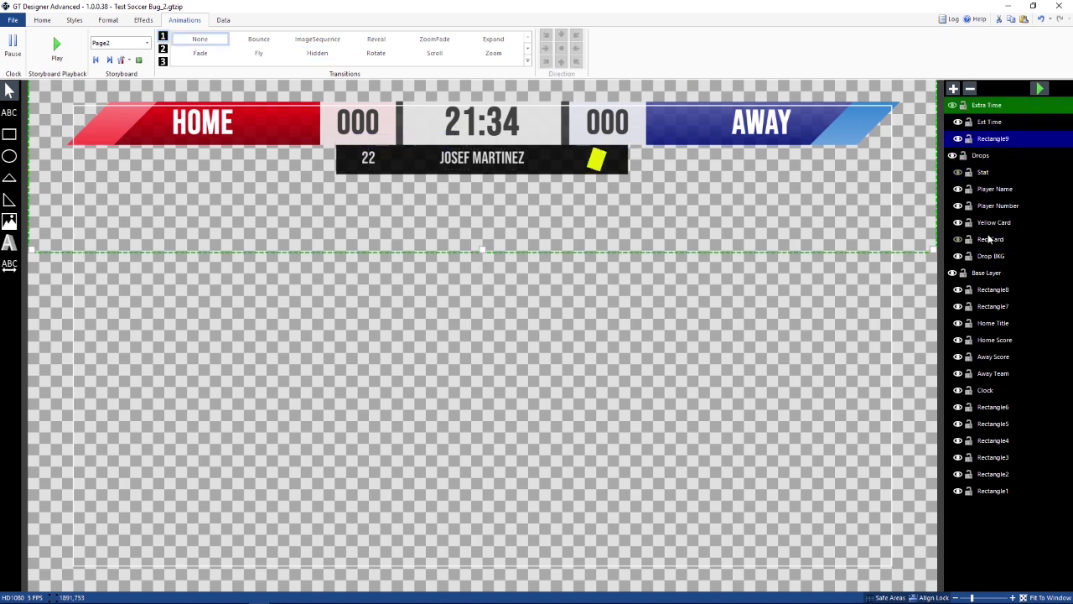
pyautogui.click(986, 108)
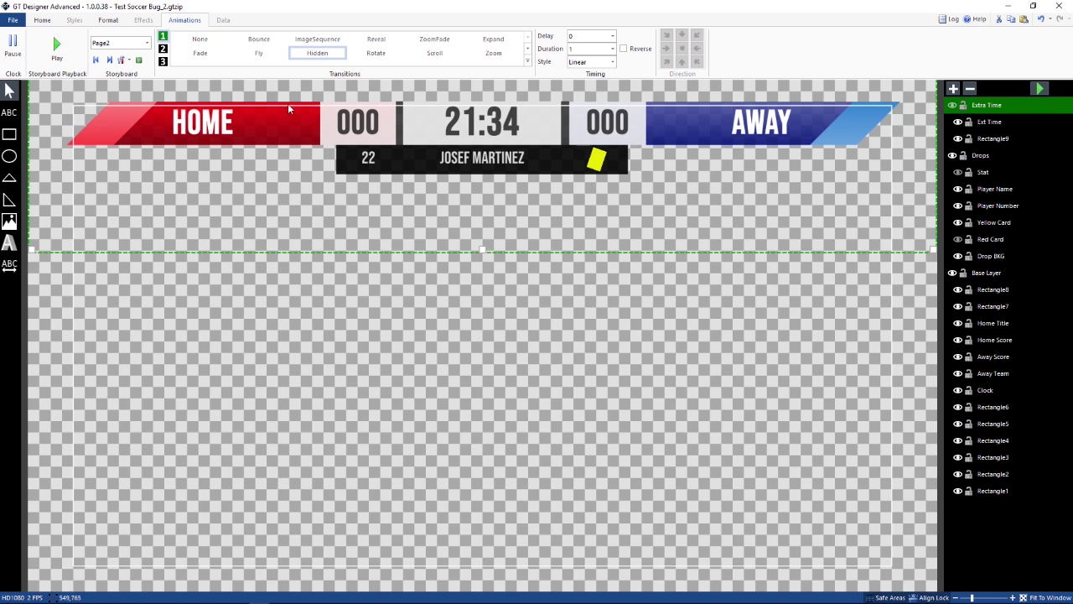
# - Switch to Page3, hide the Yellow Card, and check the Red Card, Player Number and Player Name transitions
pyautogui.click(148, 42)
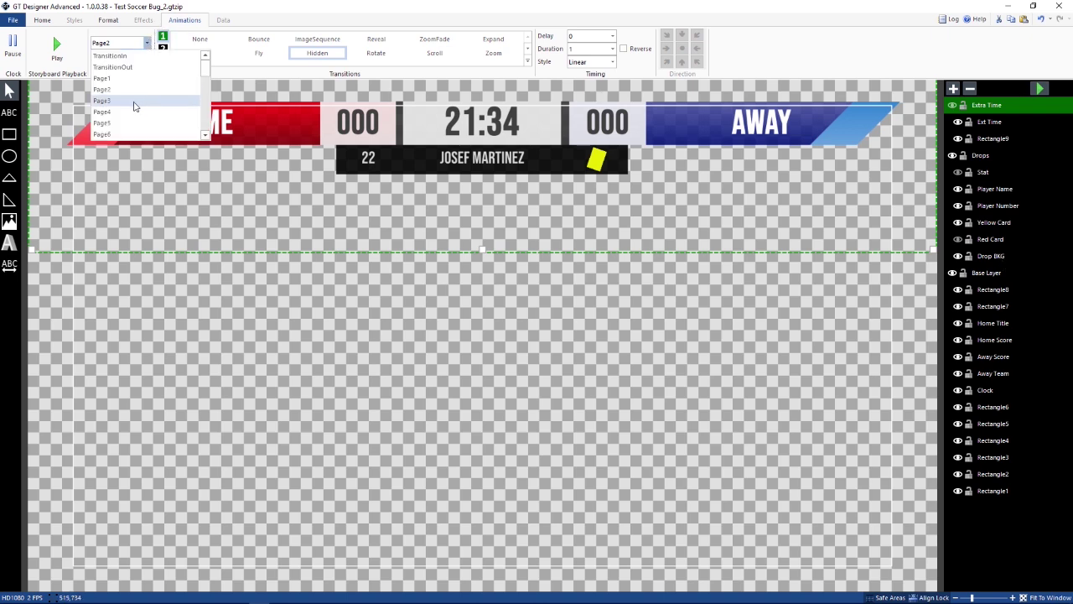
pyautogui.click(134, 102)
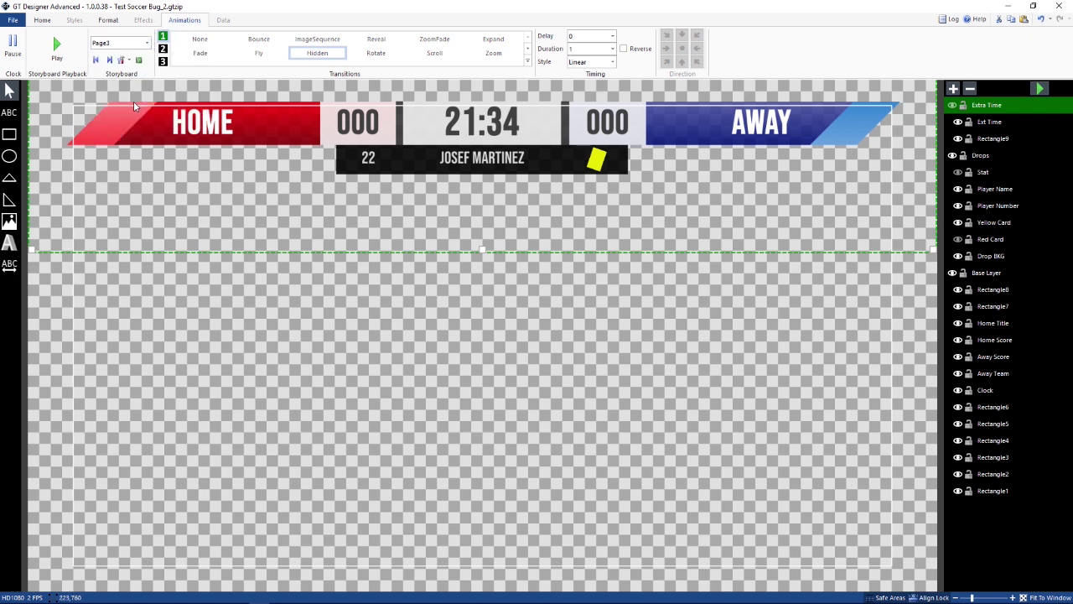
pyautogui.click(959, 222)
pyautogui.click(999, 243)
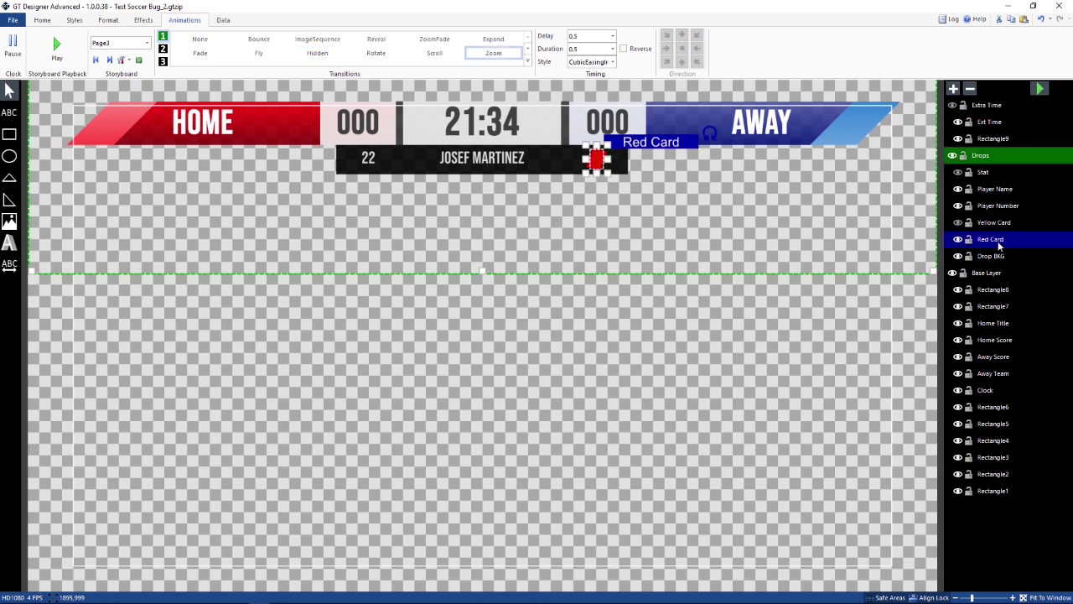
pyautogui.click(998, 207)
pyautogui.click(996, 190)
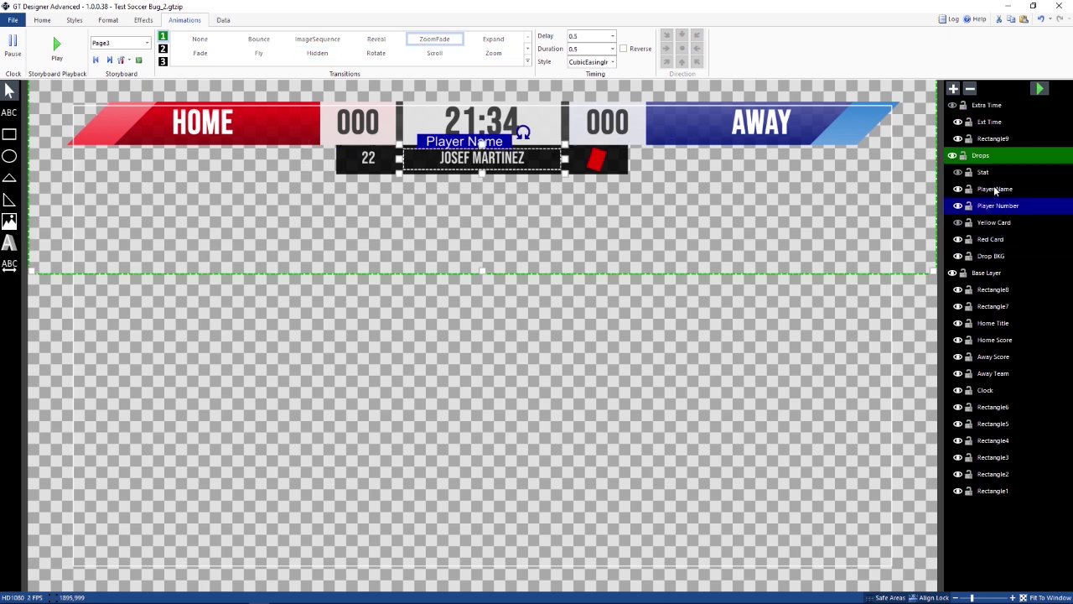
pyautogui.click(991, 224)
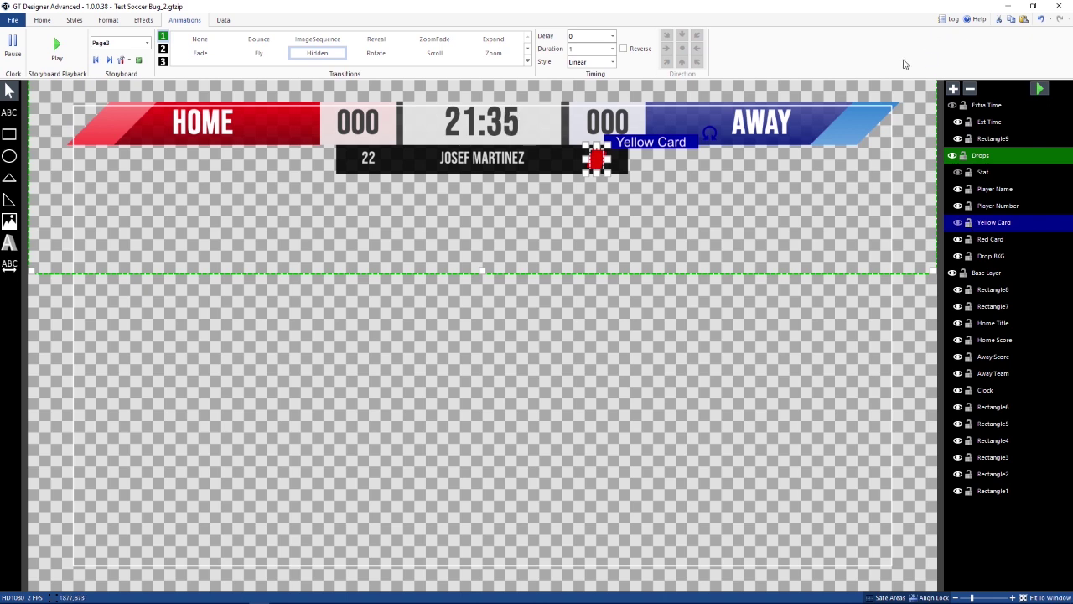
# - Take the scorebug live in vMix, then run Page1 and Page2 to drop in and retract the yellow-card row
pyautogui.hotkey('alt', 'Tab')
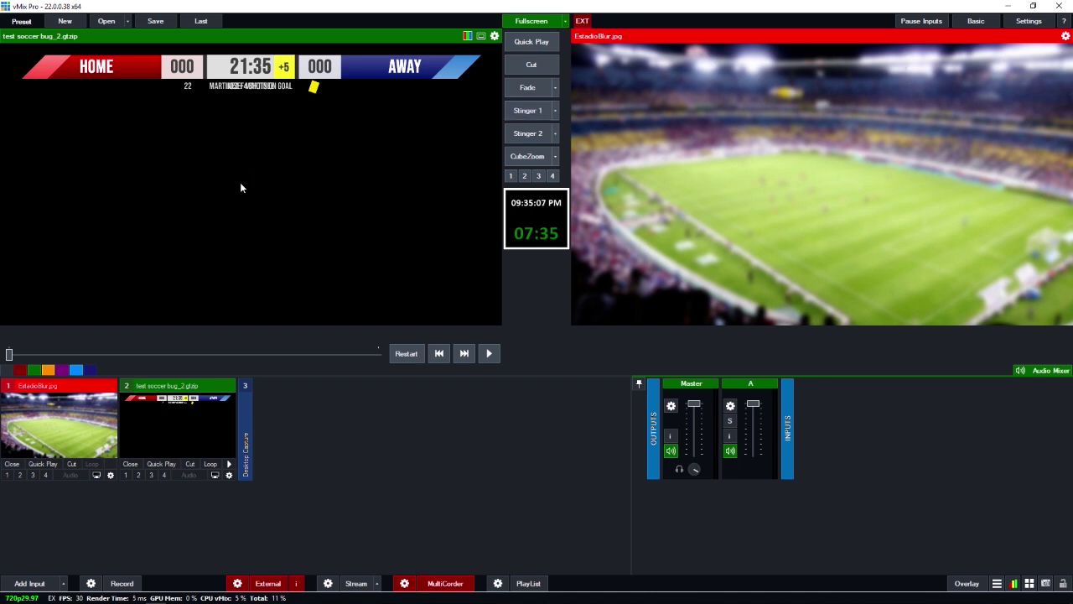
pyautogui.click(126, 475)
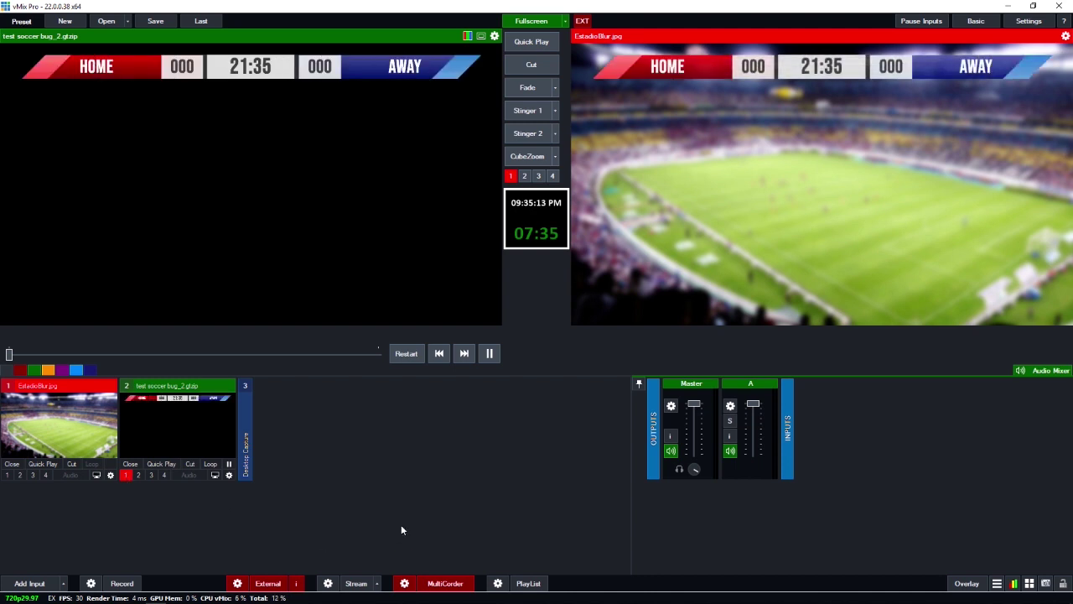
pyautogui.rightClick(293, 167)
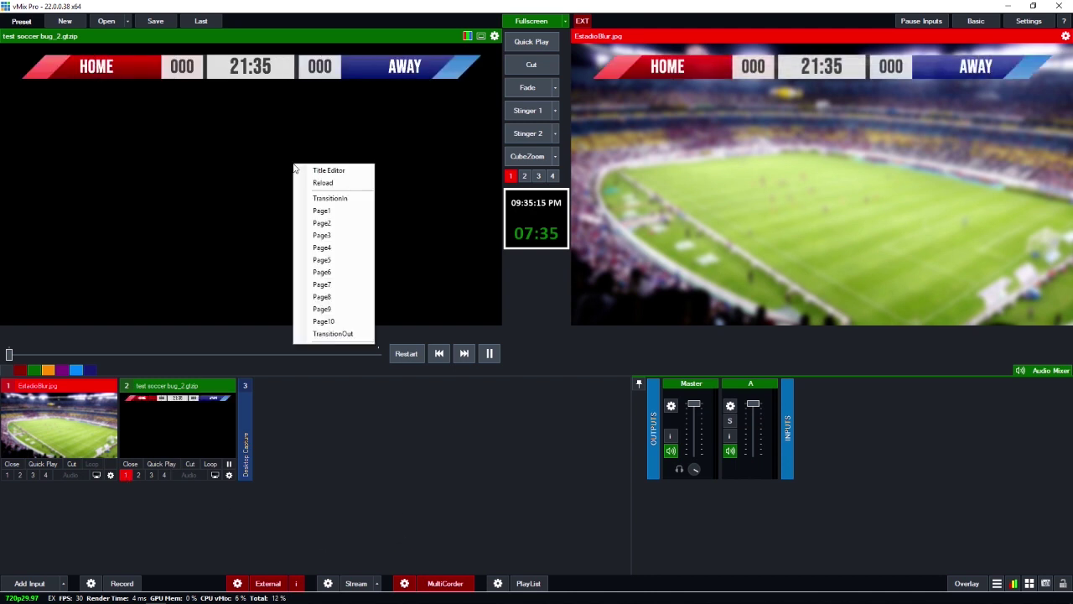
pyautogui.click(322, 211)
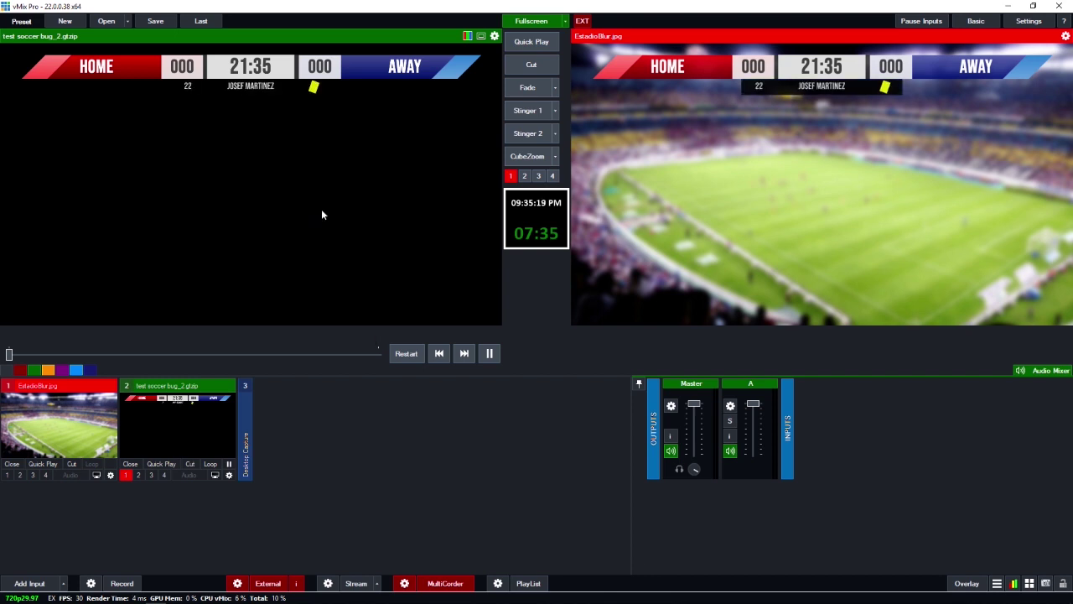
pyautogui.rightClick(244, 135)
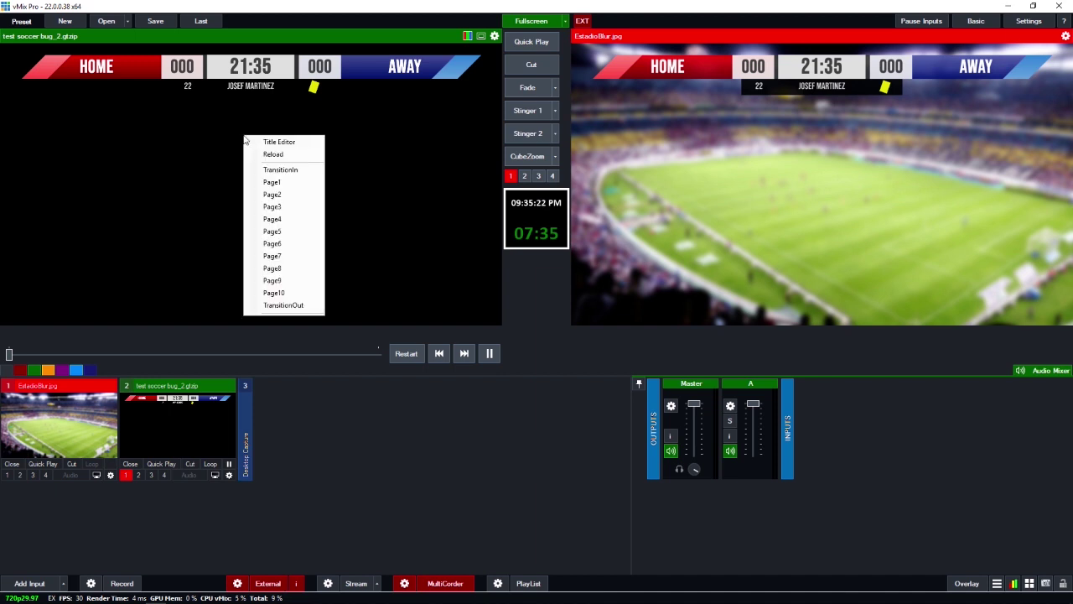
pyautogui.click(259, 196)
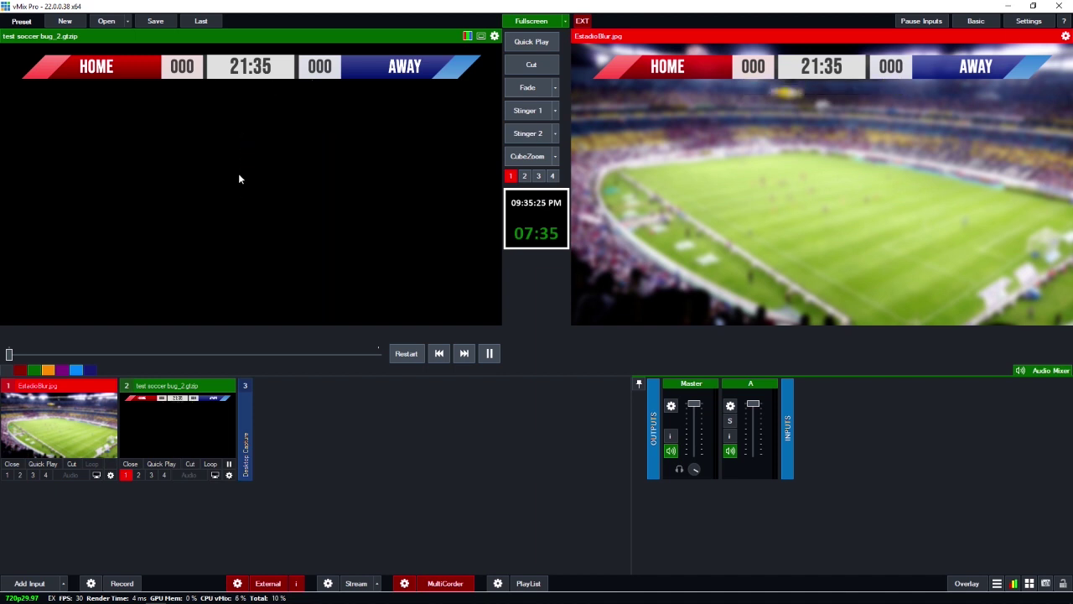
pyautogui.rightClick(239, 178)
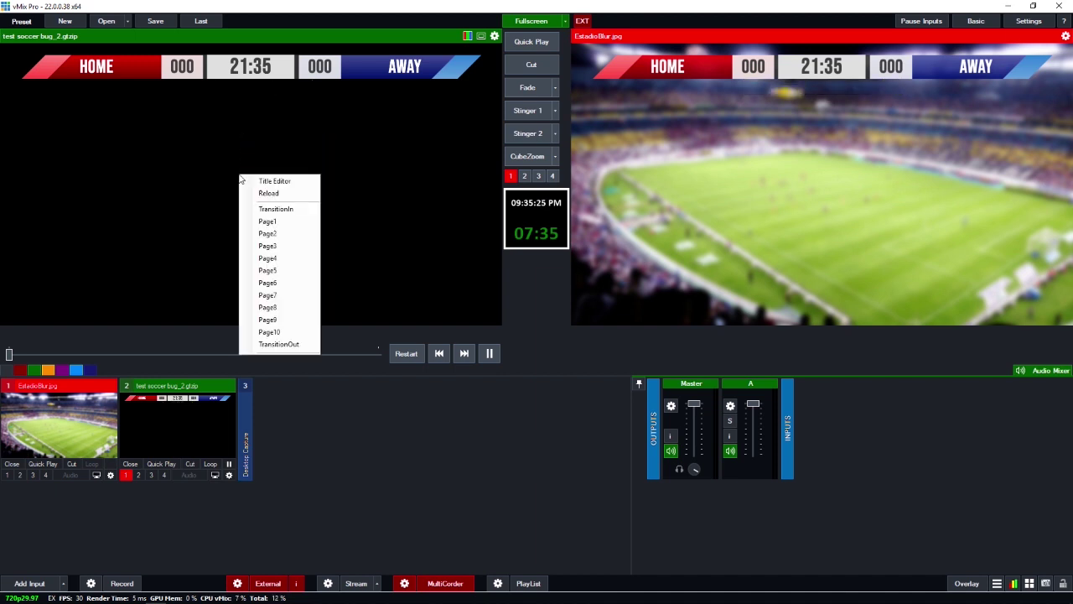
# - Drop the MARTINEZ - 4 SHOTS ON GOAL stat in and back out with Page5 and Page6
pyautogui.click(254, 271)
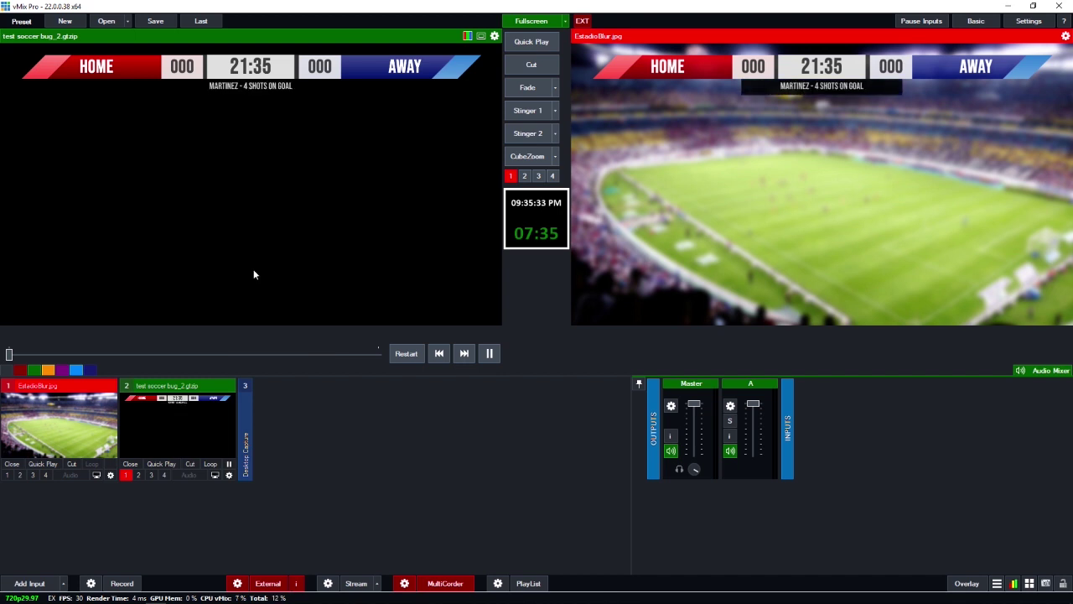
pyautogui.rightClick(254, 273)
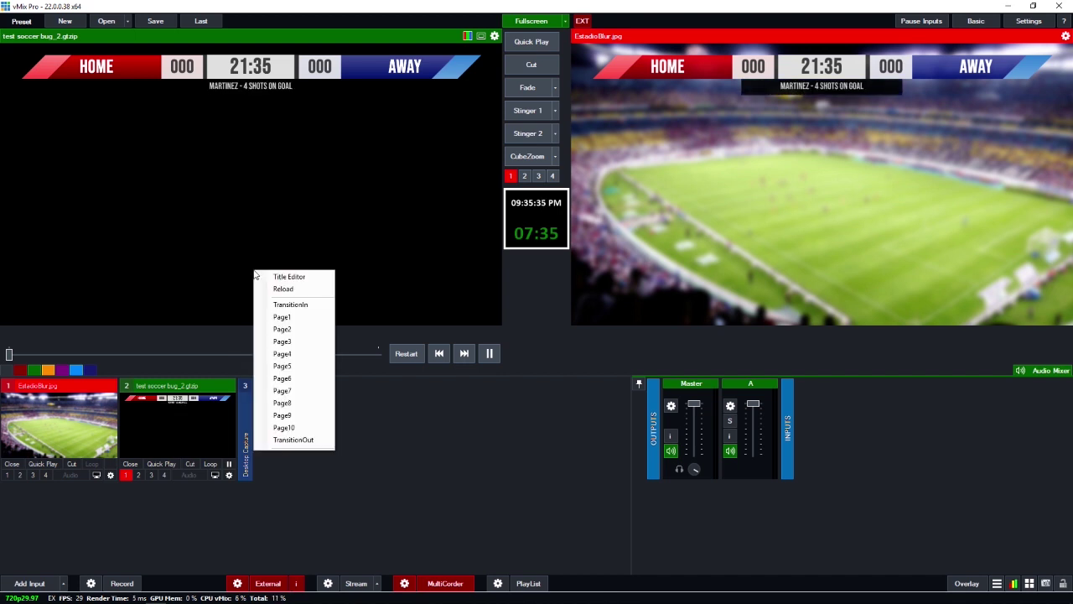
pyautogui.click(268, 383)
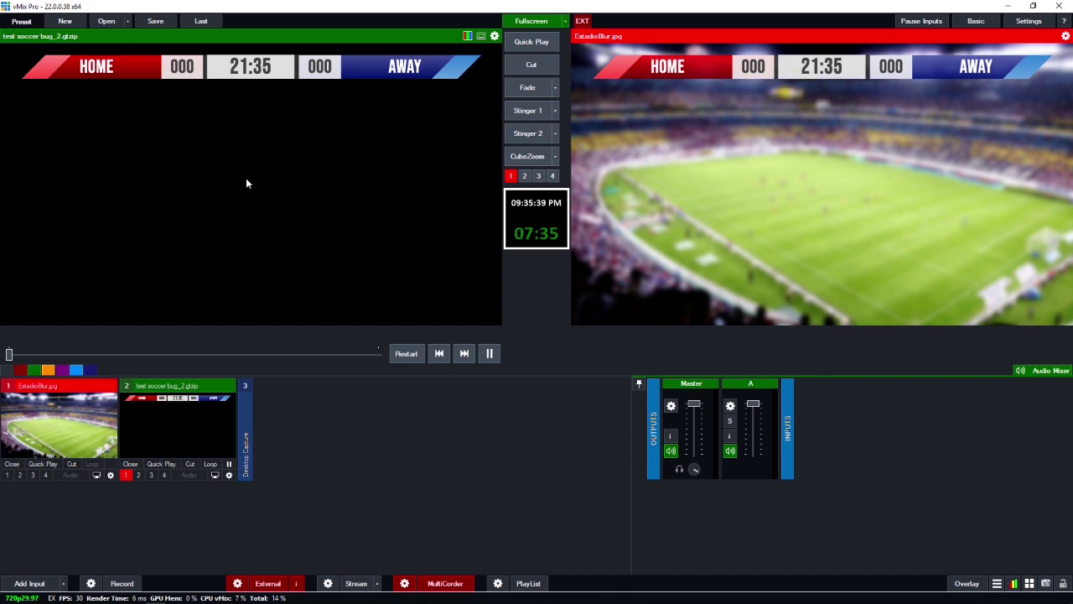
# - Run Page3 and Page4 to drop in and retract the red-card row, then show +5 extra time
pyautogui.rightClick(246, 178)
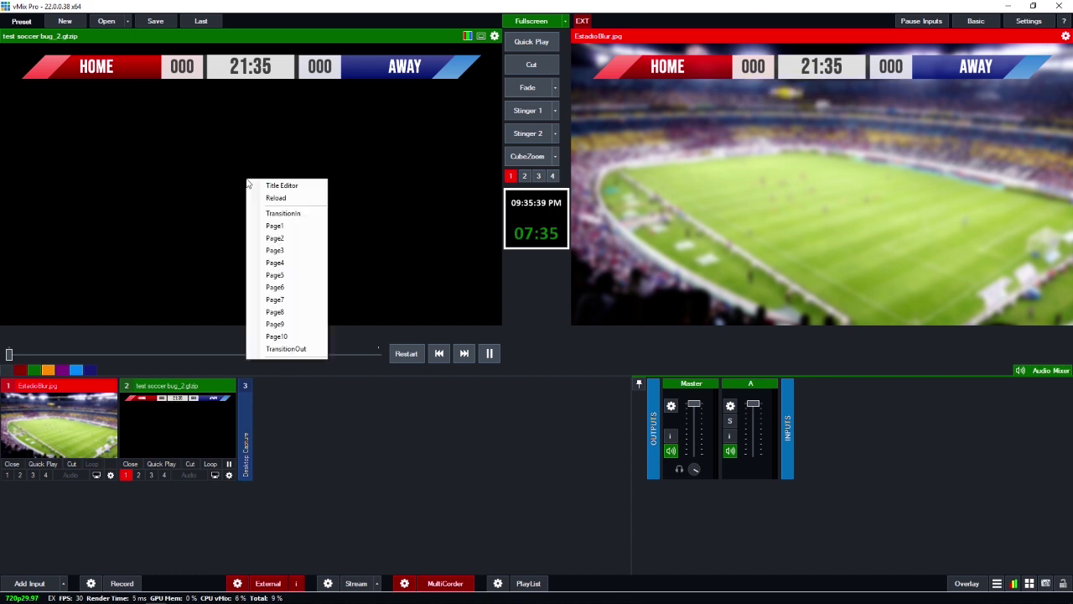
pyautogui.click(260, 251)
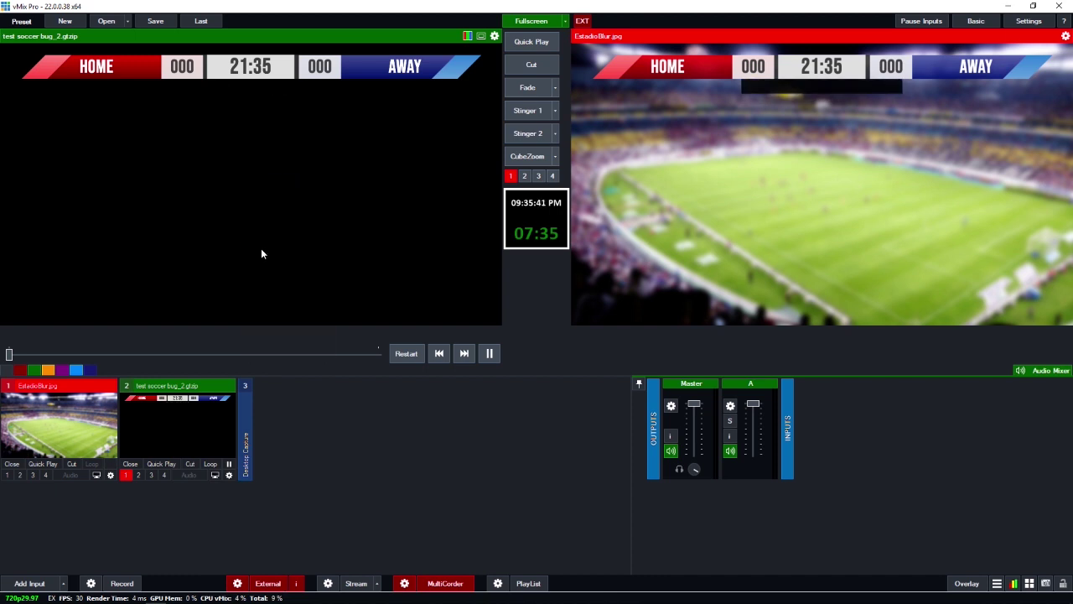
pyautogui.rightClick(259, 205)
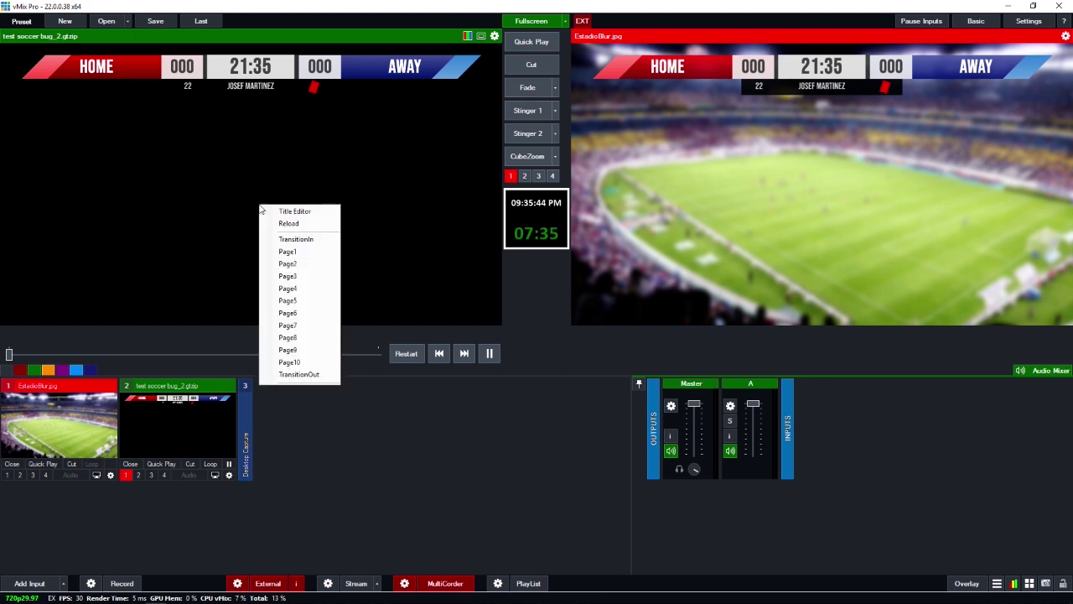
pyautogui.click(278, 289)
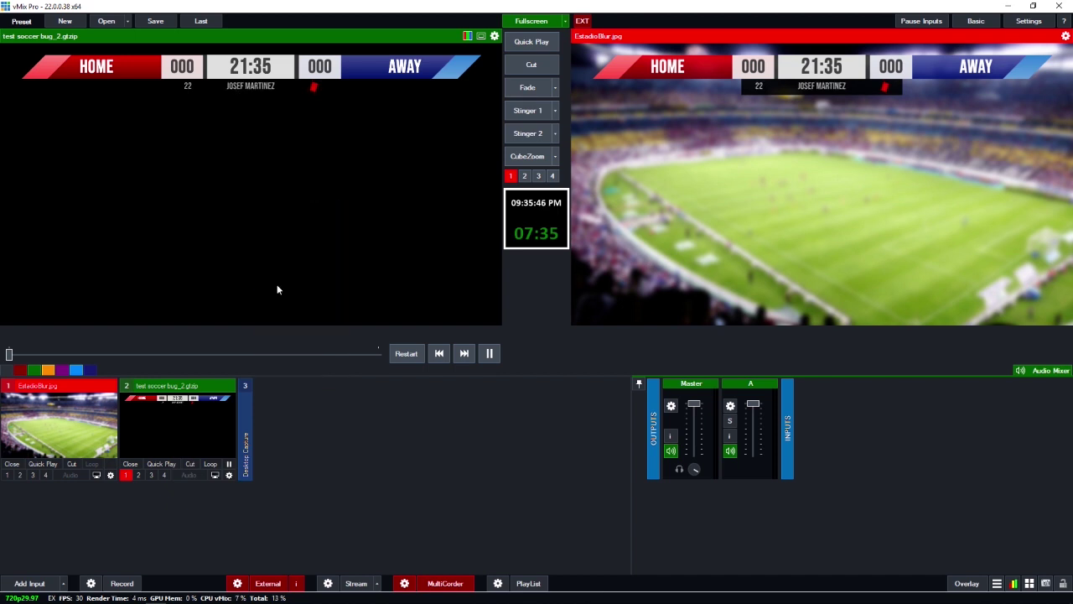
pyautogui.rightClick(270, 207)
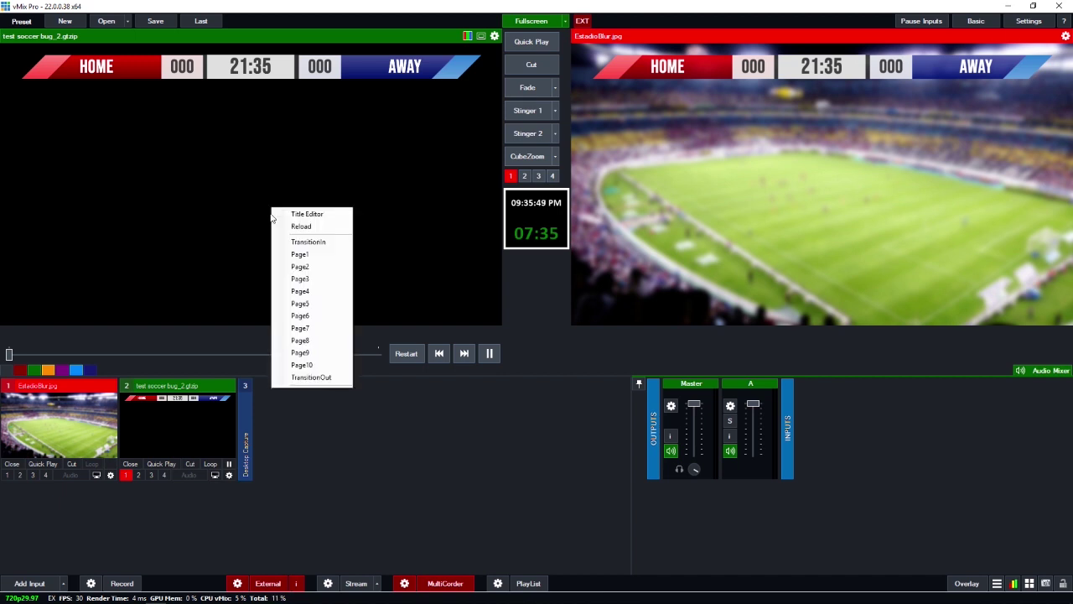
pyautogui.click(286, 354)
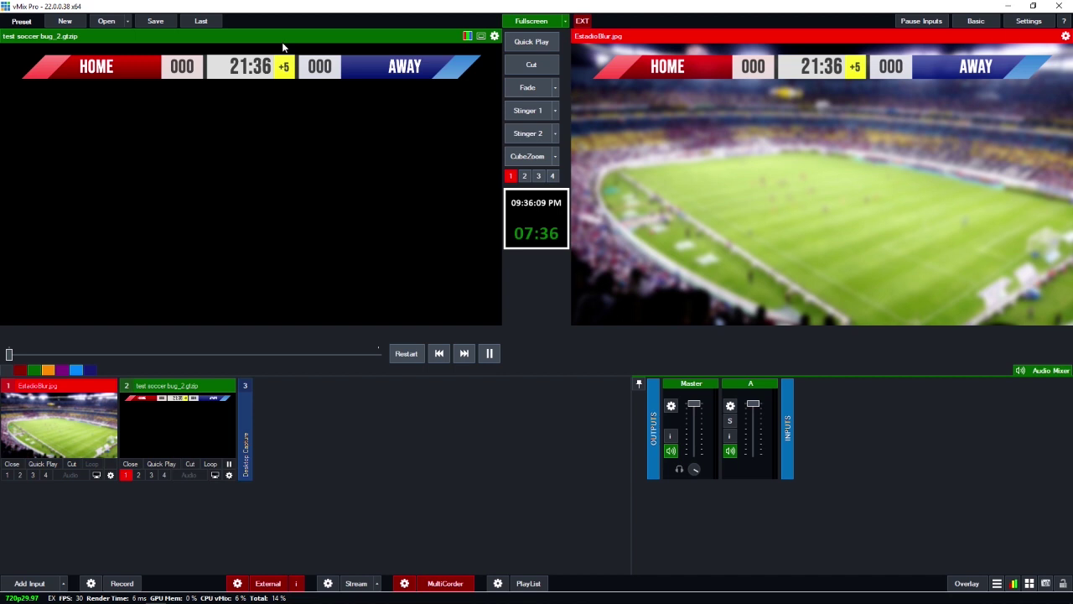
# - Take the scorebug off the vMix output and bring it back on
pyautogui.click(510, 177)
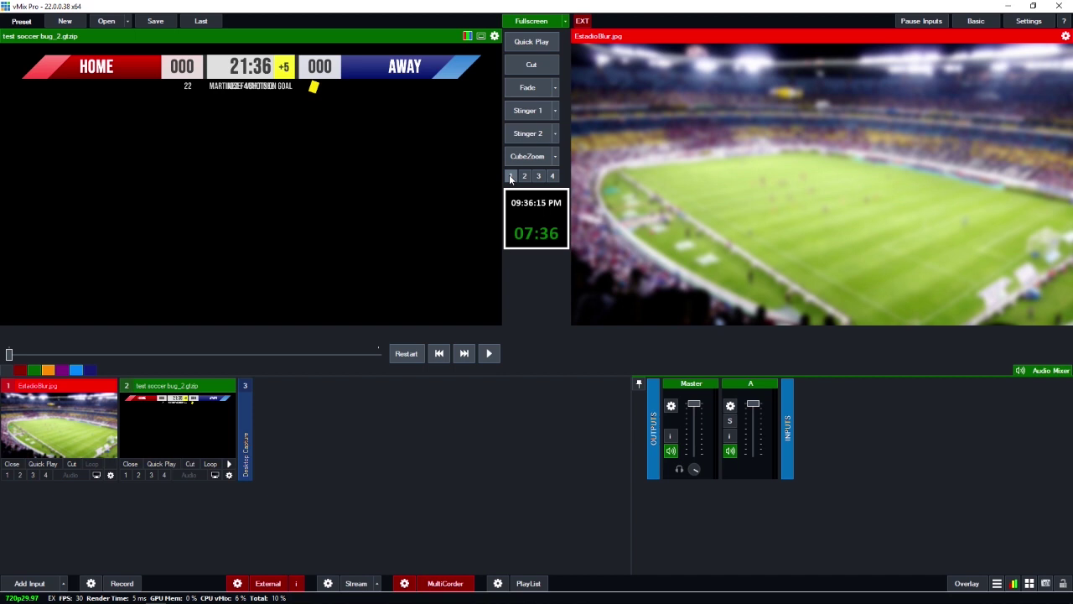
pyautogui.click(510, 177)
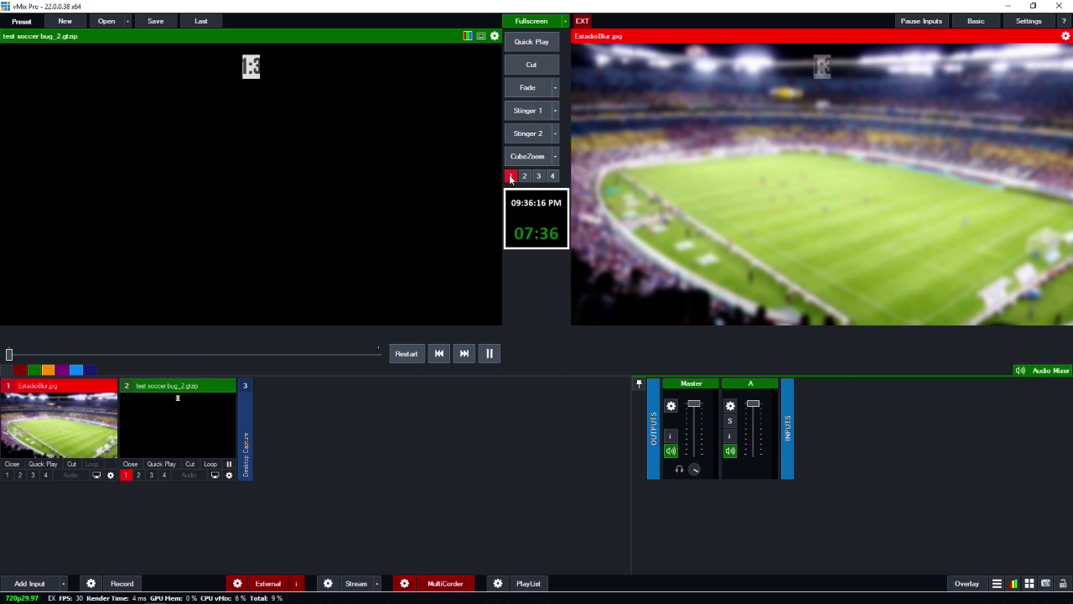
pyautogui.rightClick(300, 147)
# - Show the +5 extra time again, animate the scoreboard out with Page10, and clear the overlay
pyautogui.click(334, 301)
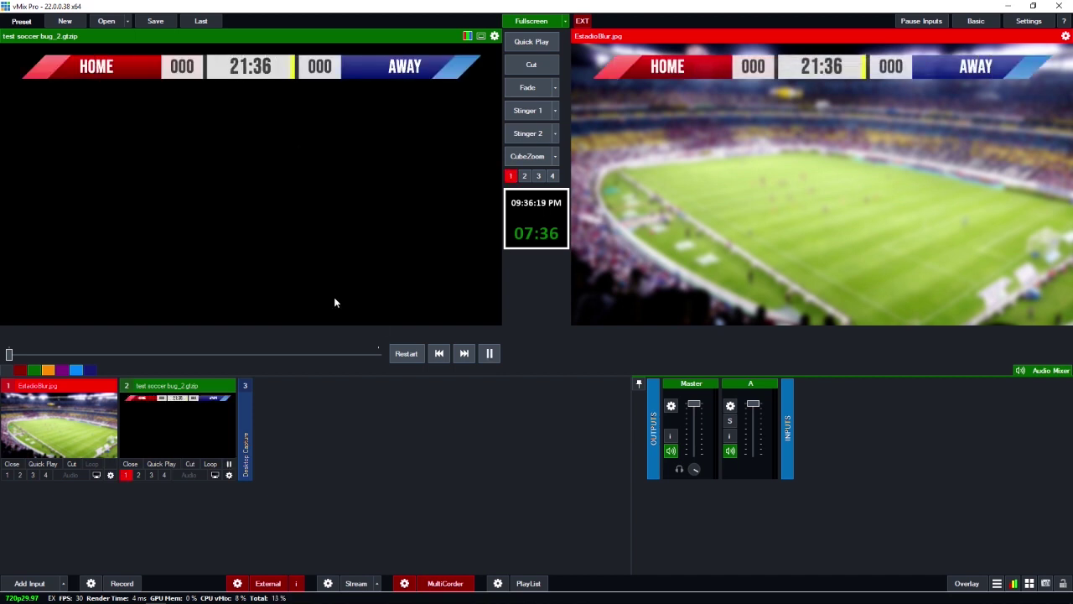
pyautogui.rightClick(298, 167)
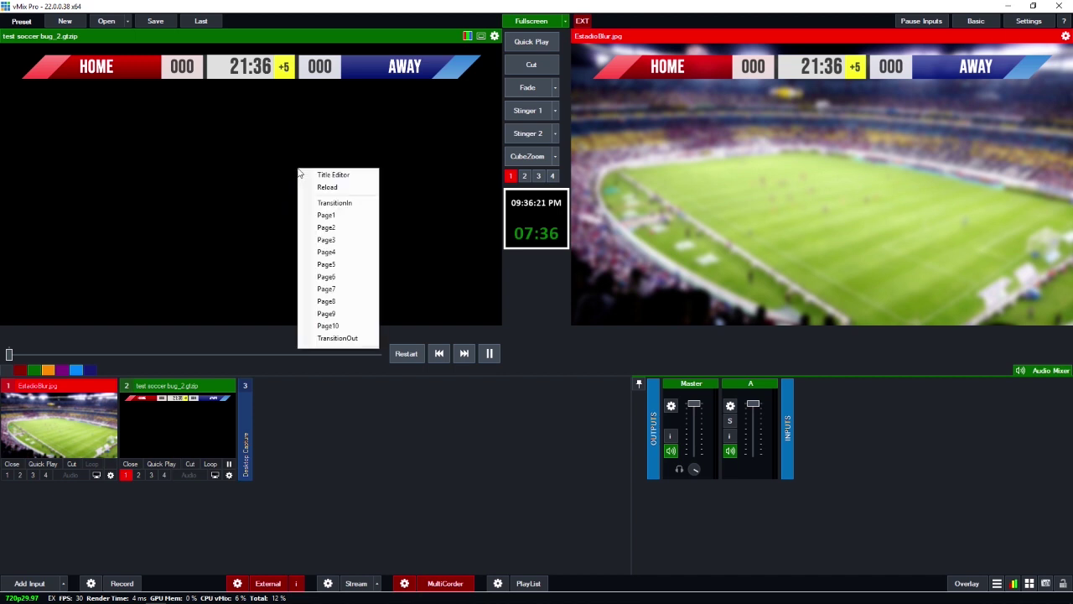
pyautogui.click(329, 328)
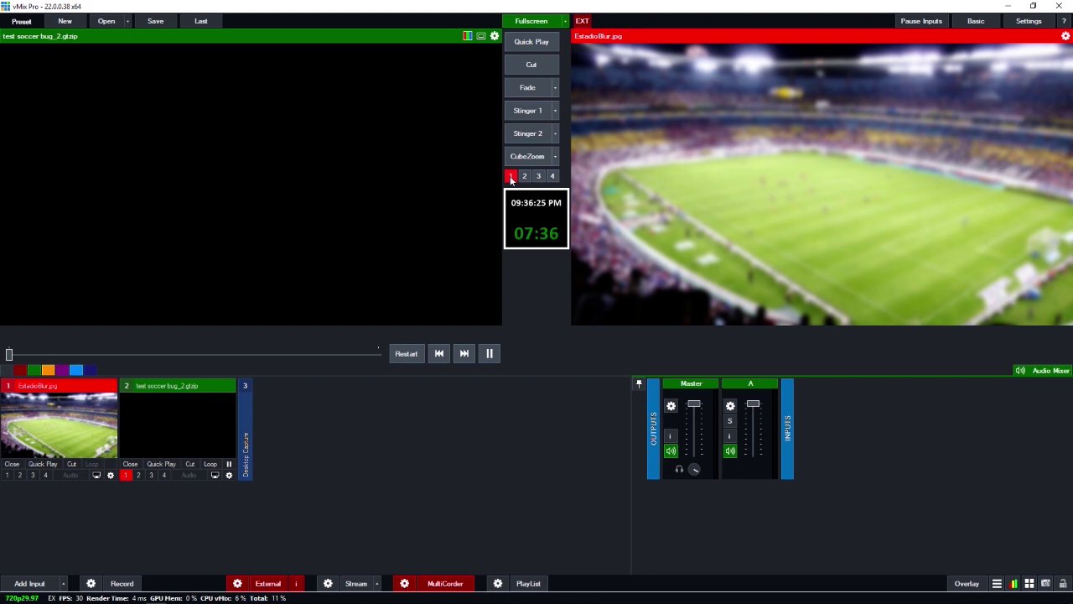
pyautogui.click(510, 177)
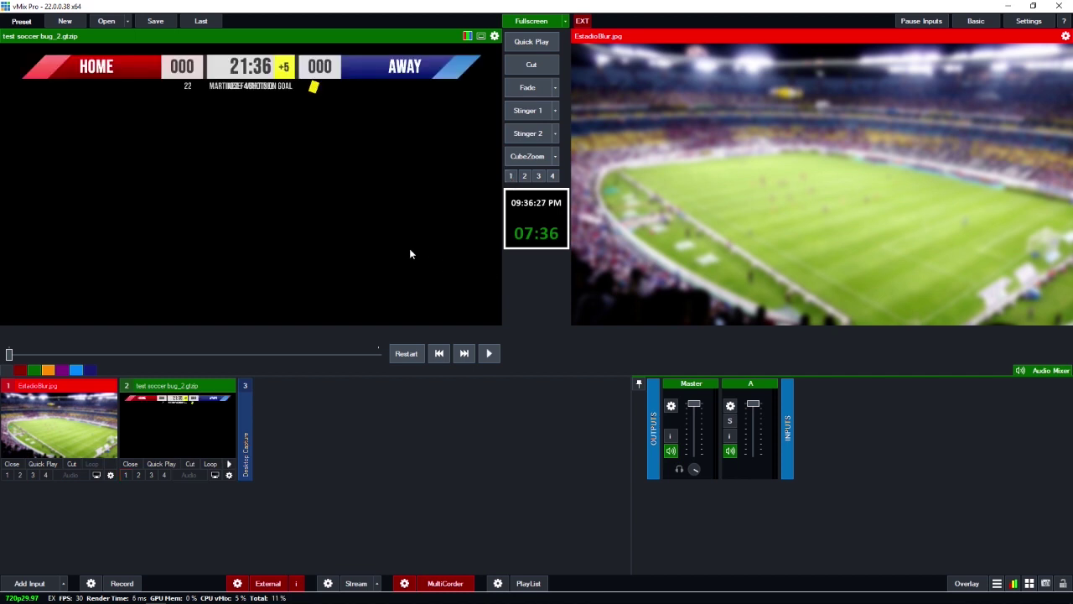